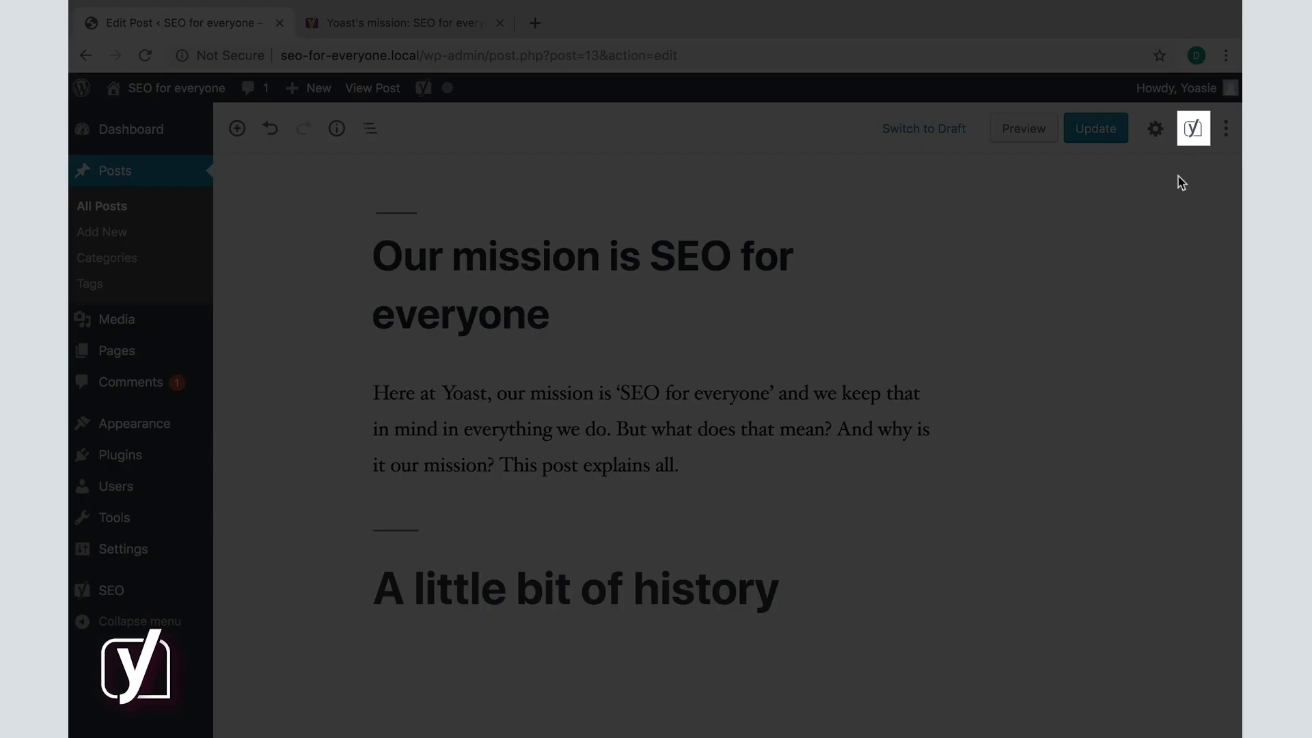
Open the Yoast SEO settings for the post and set the focus keyphrase to "SEO for everyone".
click(1194, 132)
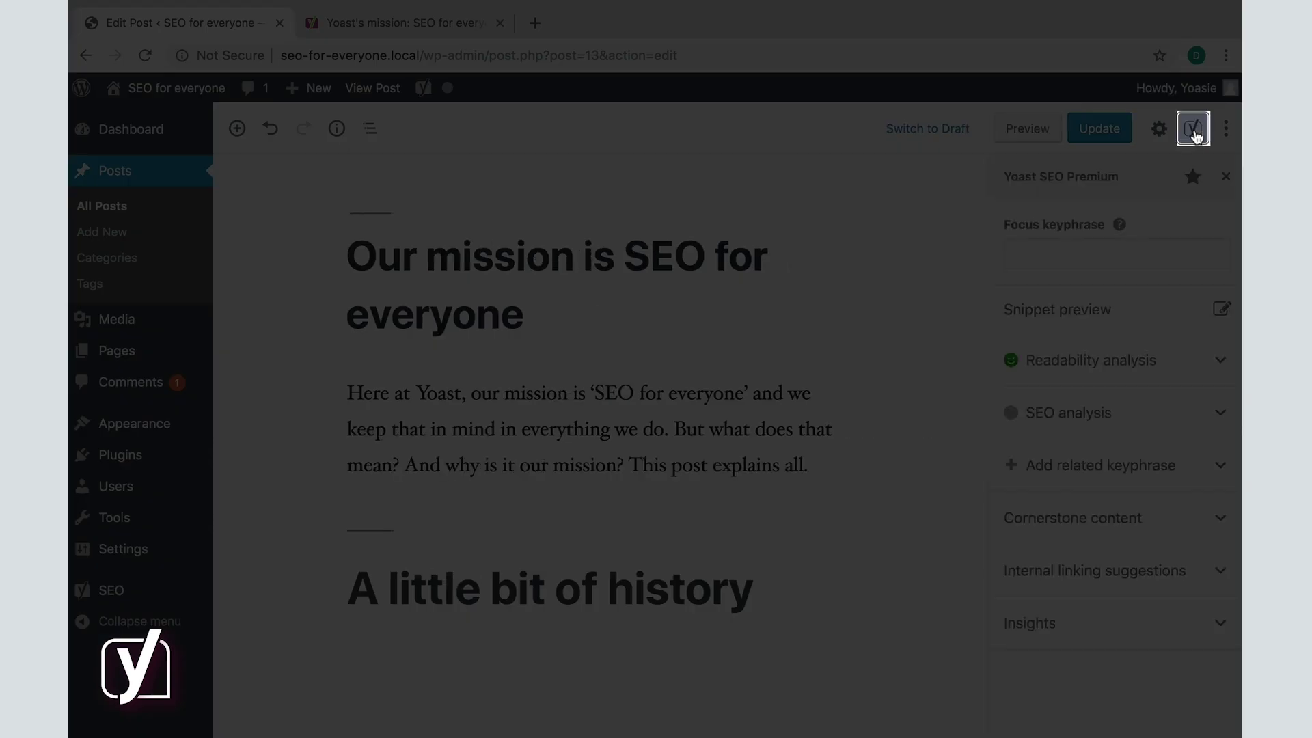
scroll(878, 515, down, 15)
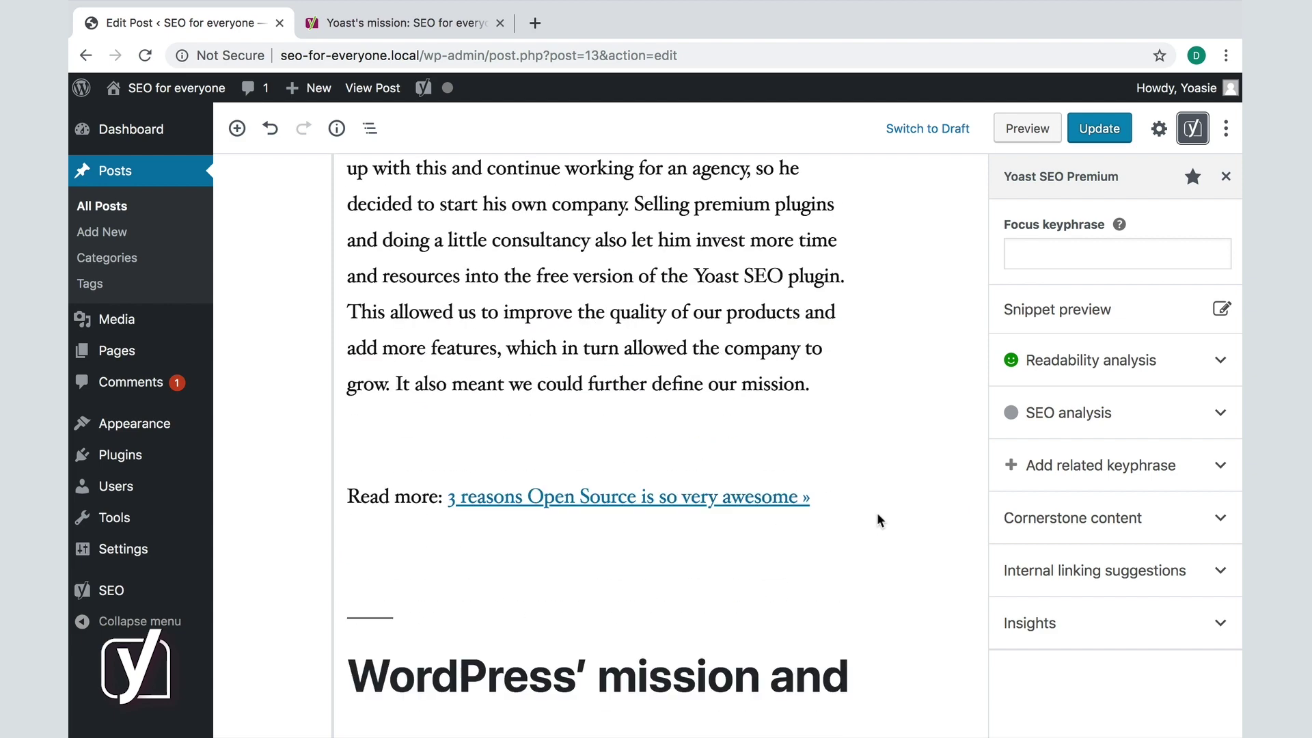
scroll(877, 519, down, 10)
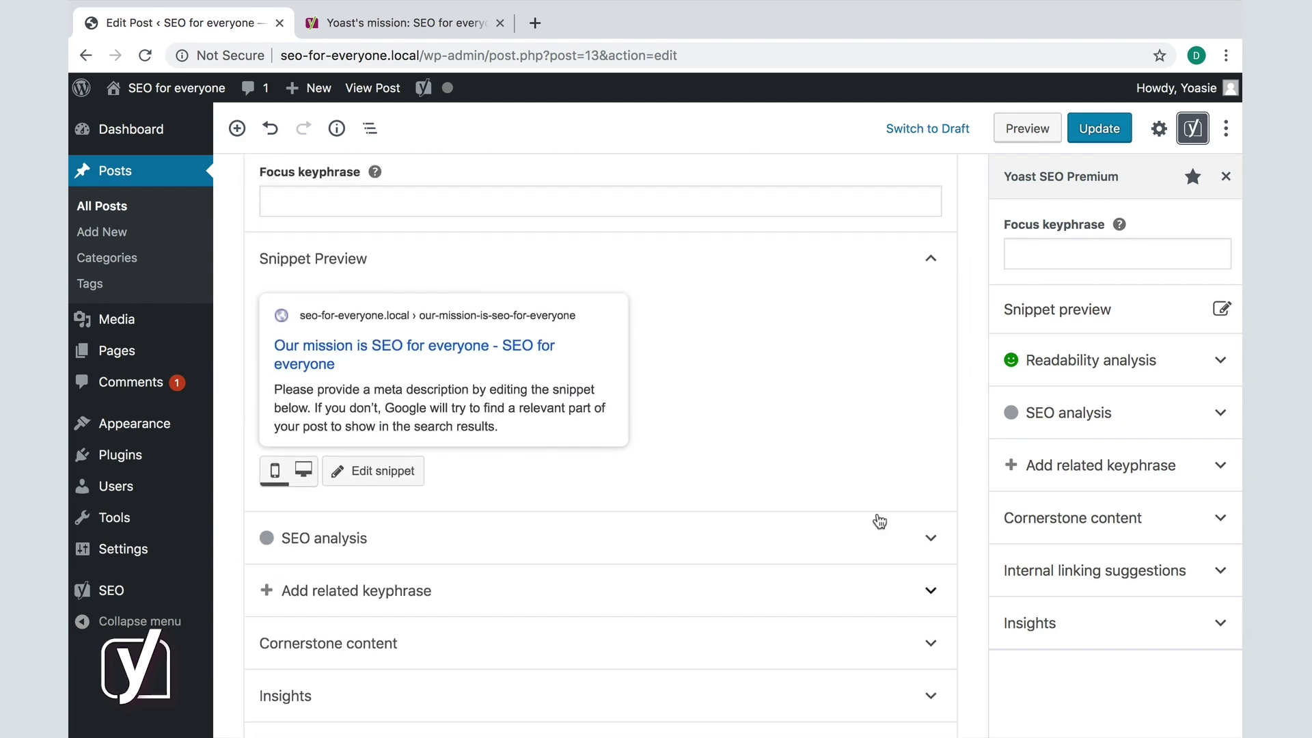
scroll(878, 519, up, 2)
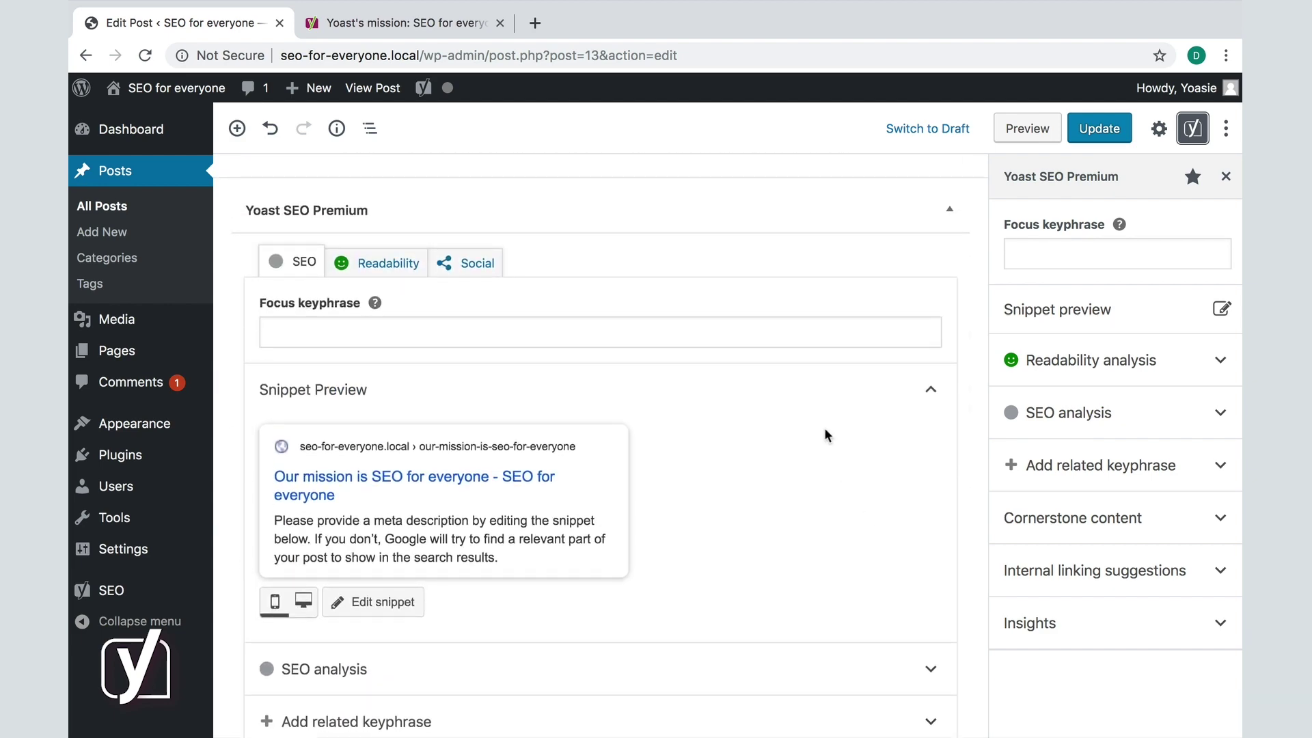
scroll(824, 428, up, 20)
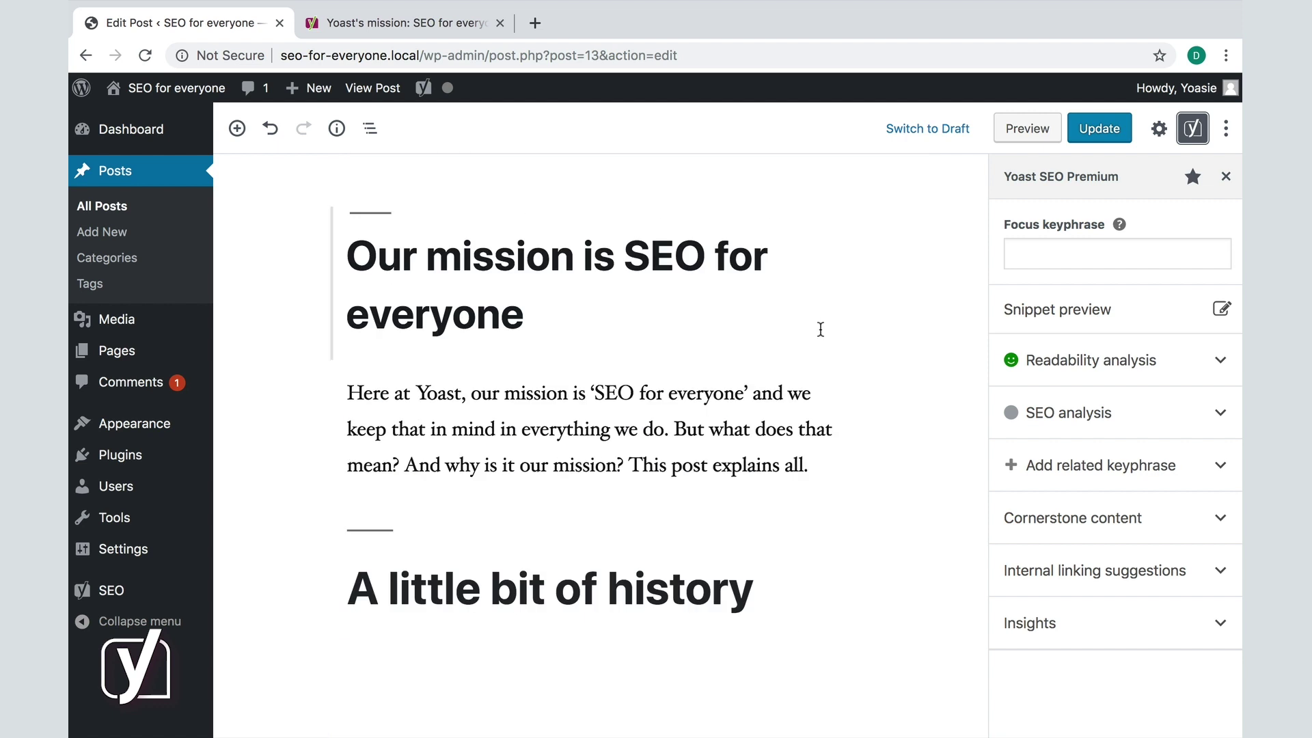
click(1091, 252)
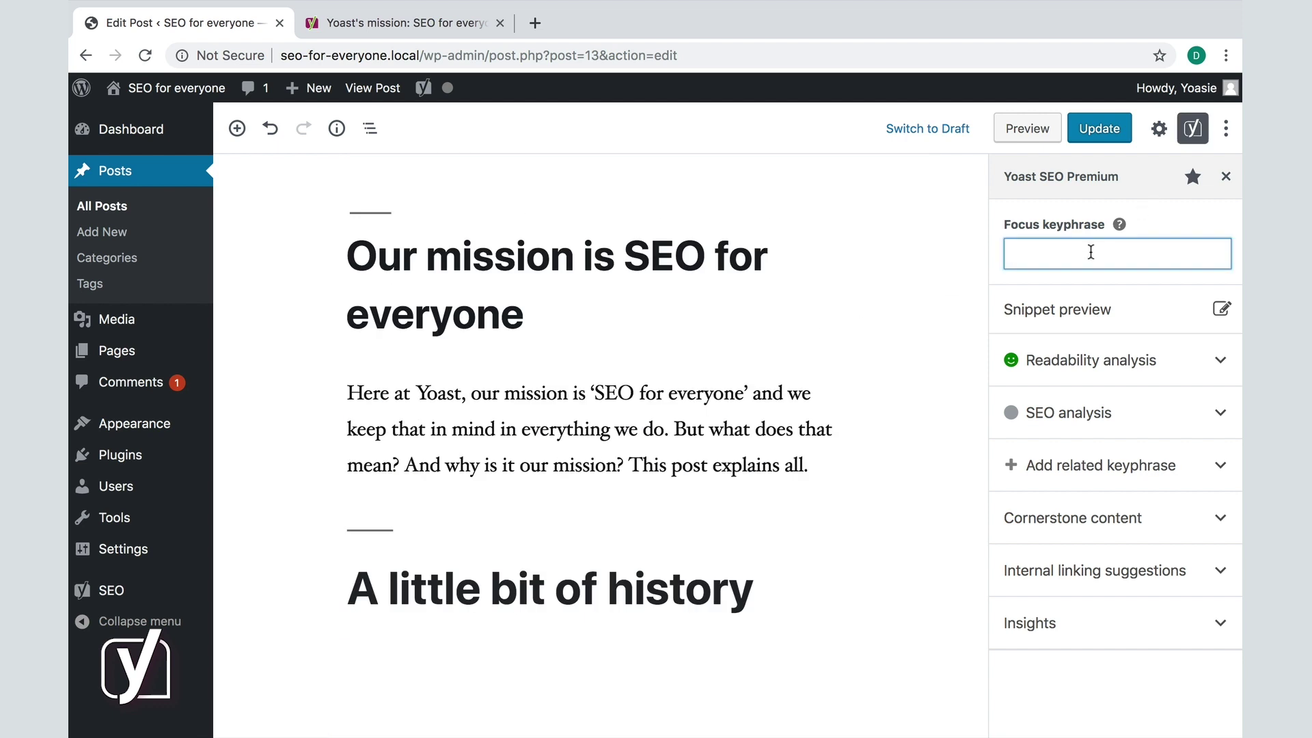
text(SEO for everyone)
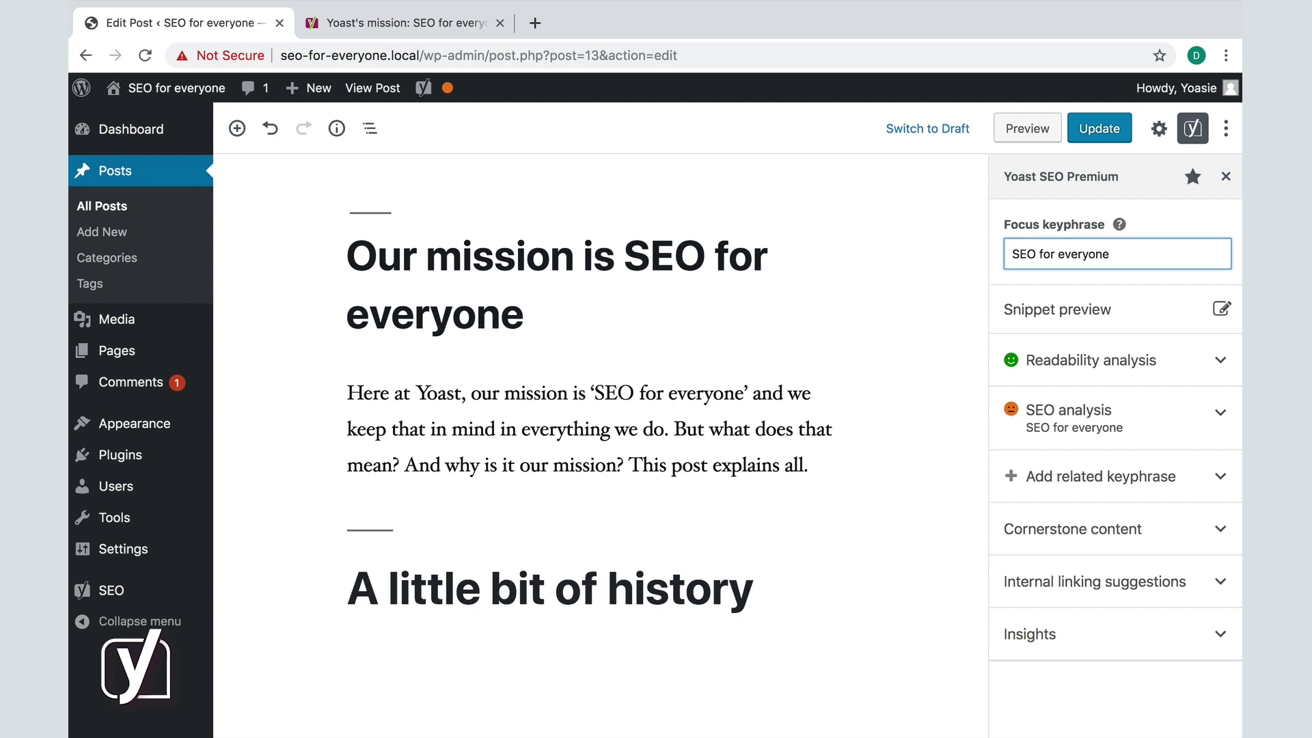
In the snippet preview, switch to the desktop view and set the meta description to "This is a post about SEO for everyone.".
click(1105, 311)
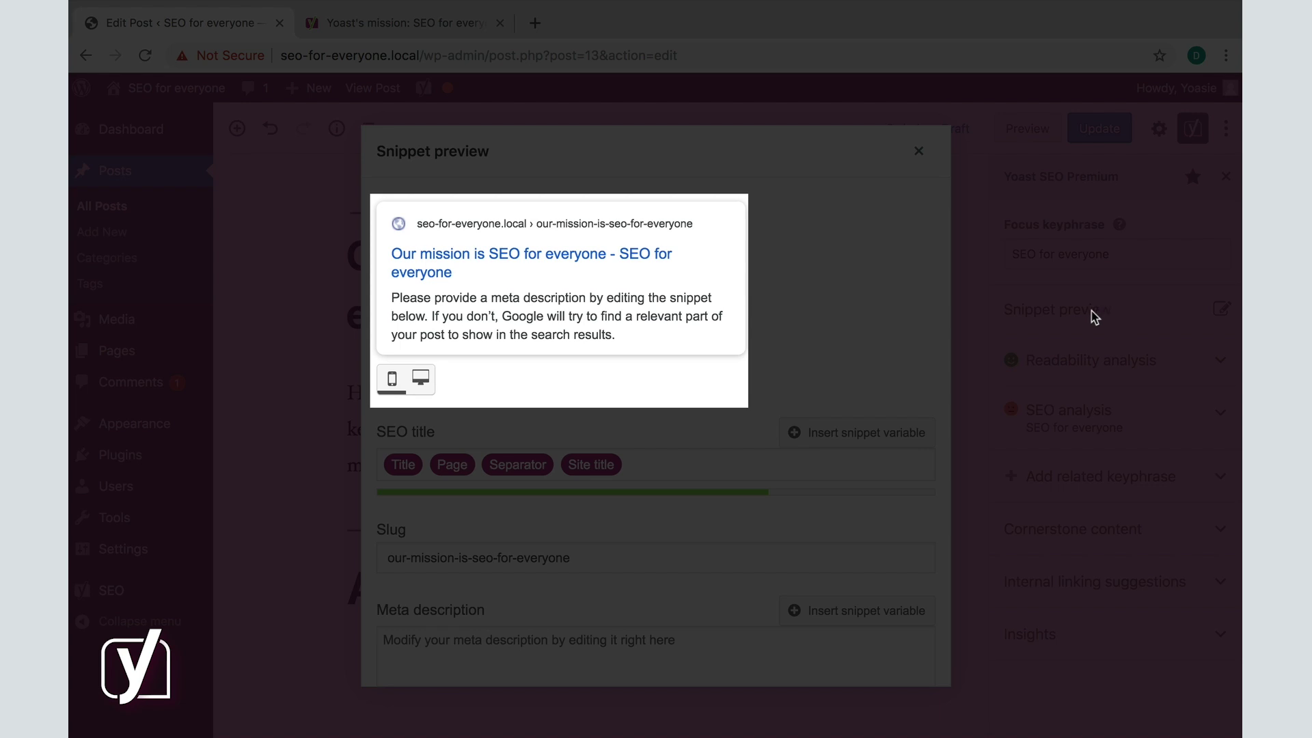
click(421, 378)
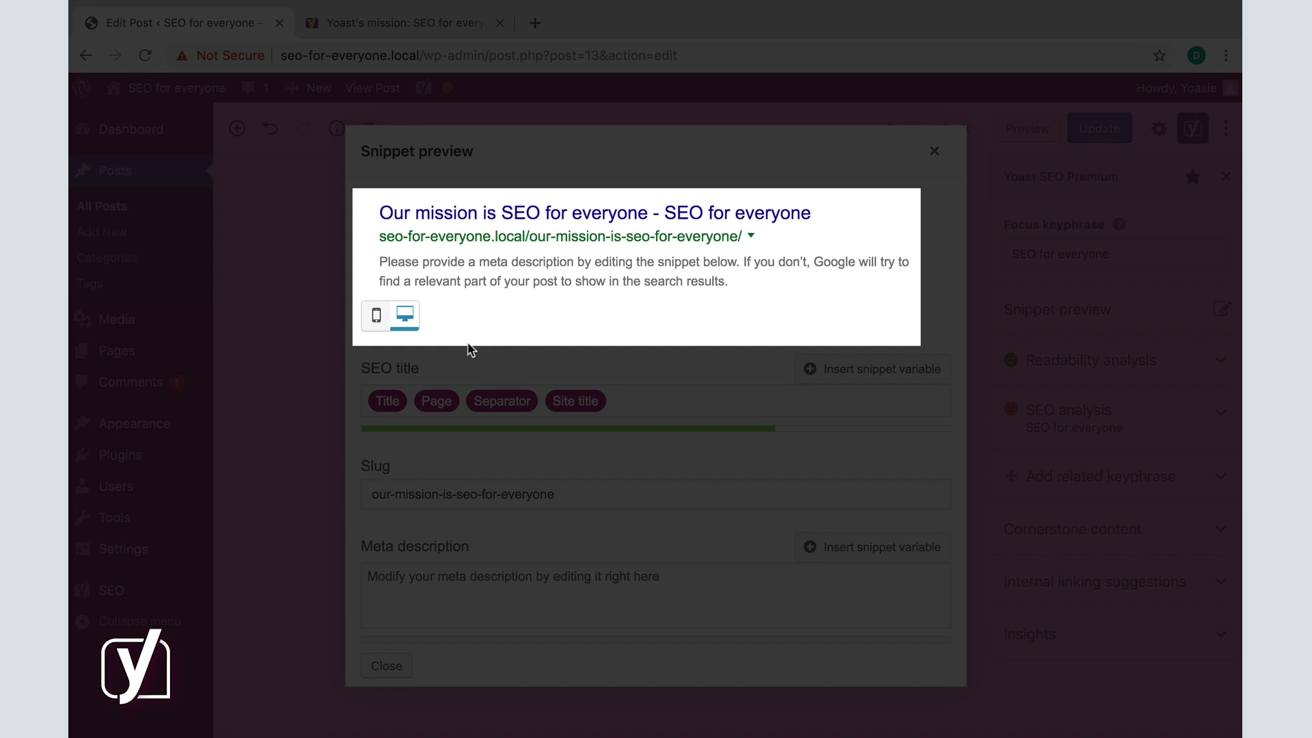
scroll(472, 350, down, 1)
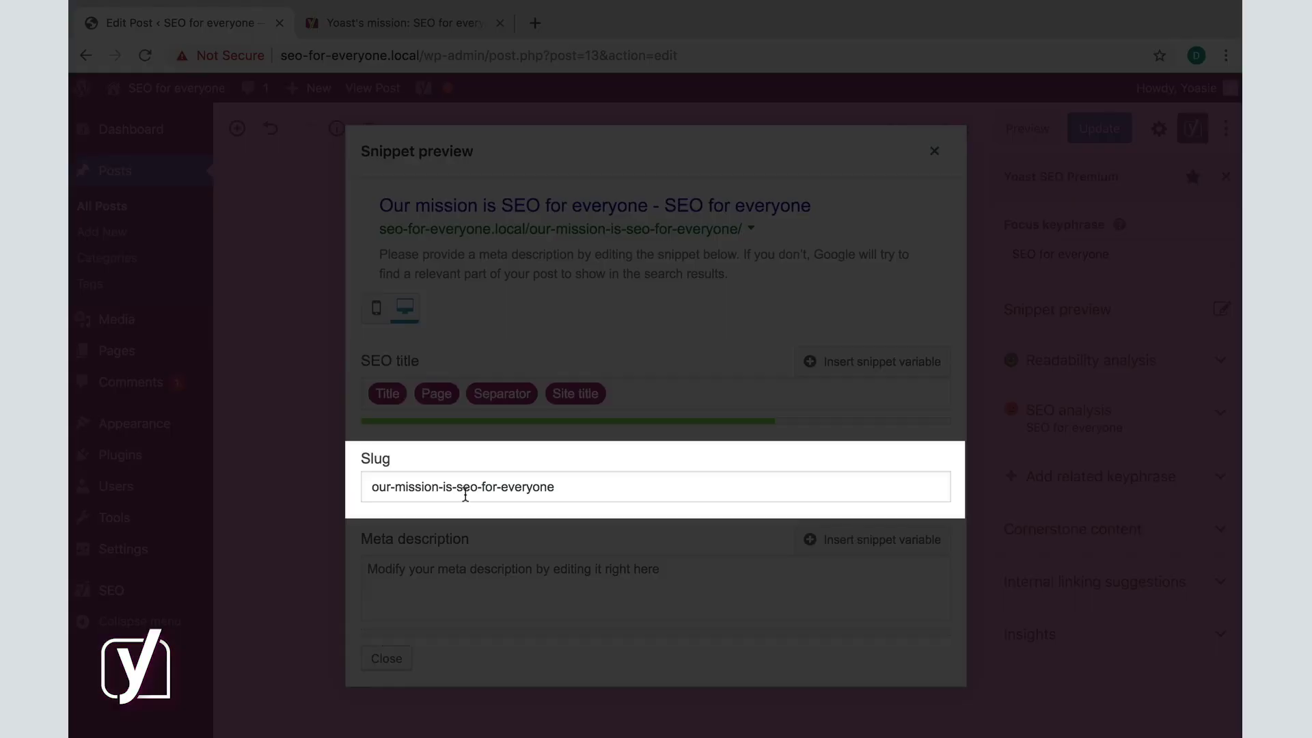
click(486, 580)
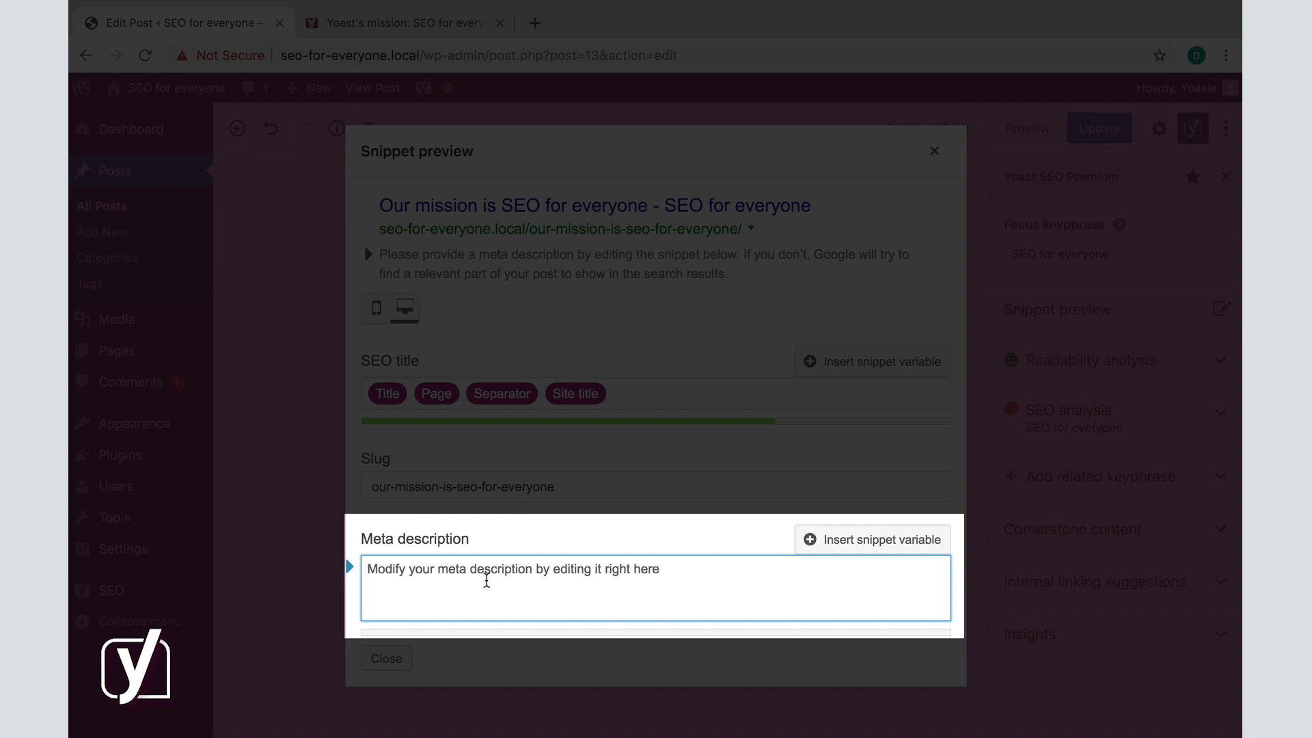
text(This is a p)
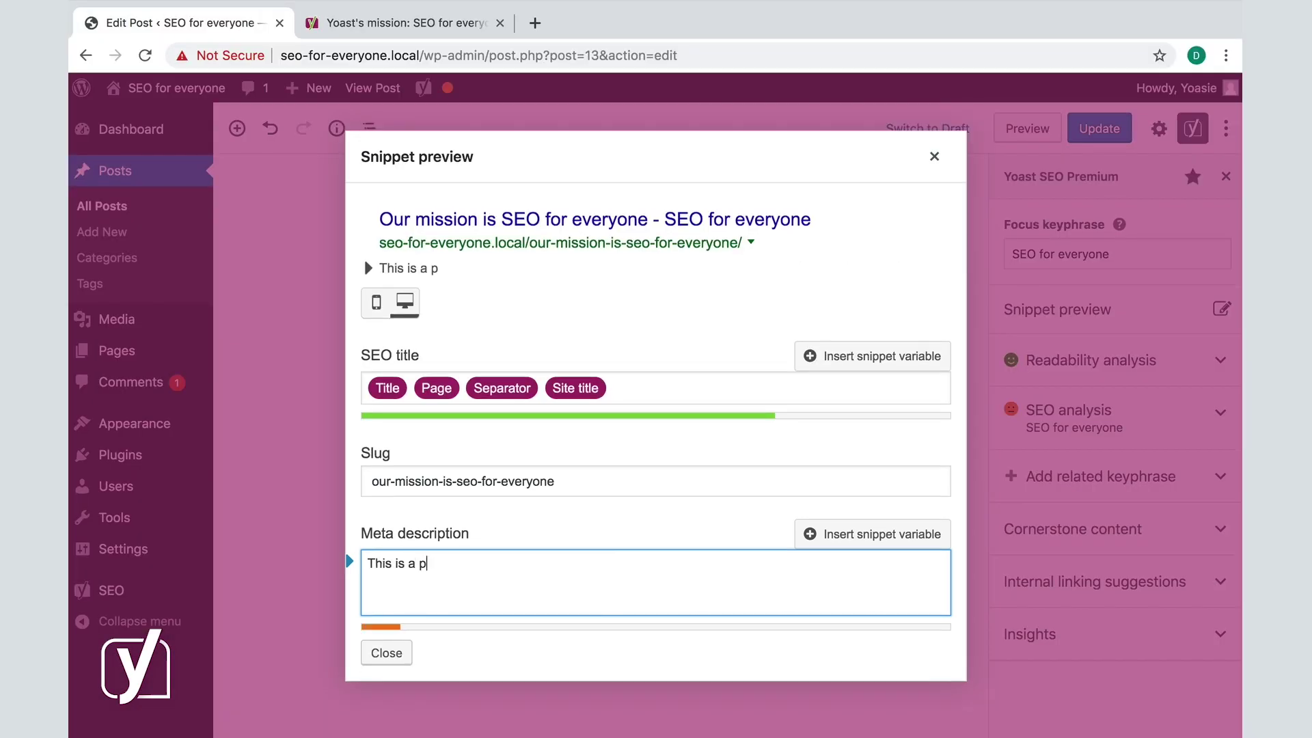
text(ost obout SEO )
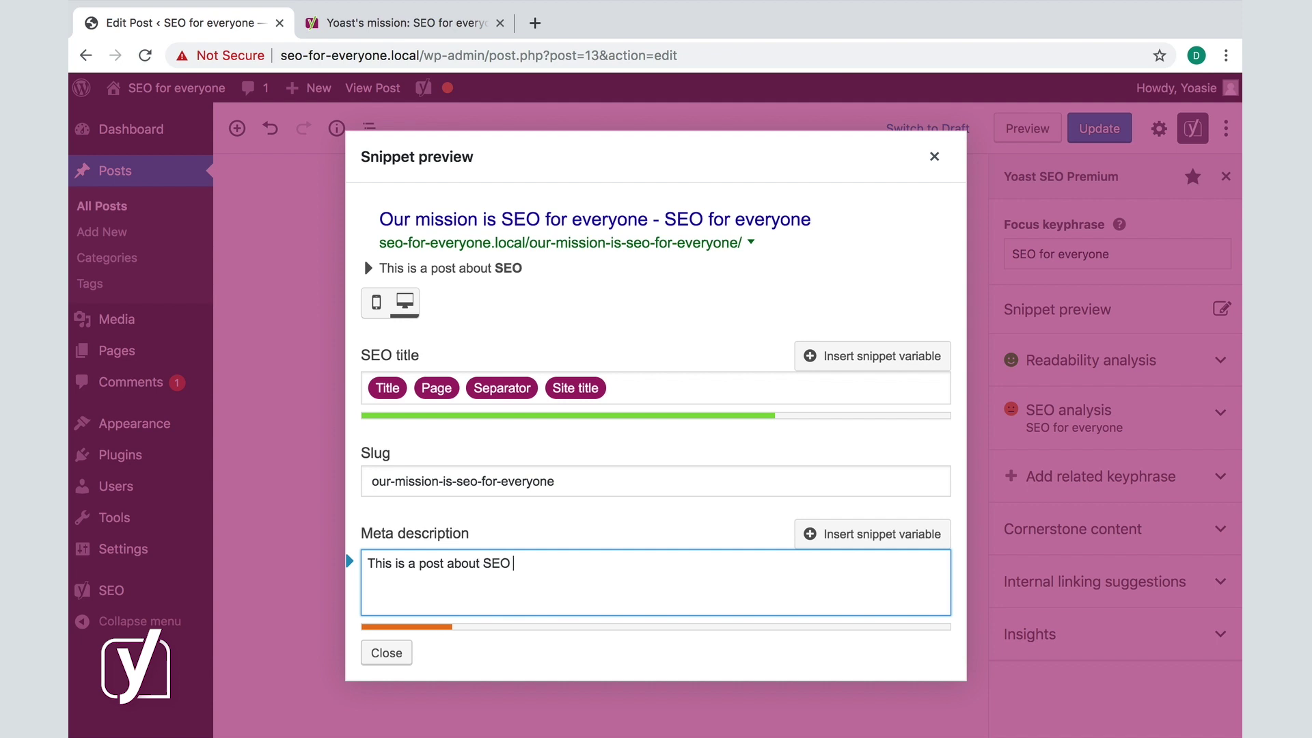
text(for everyone.)
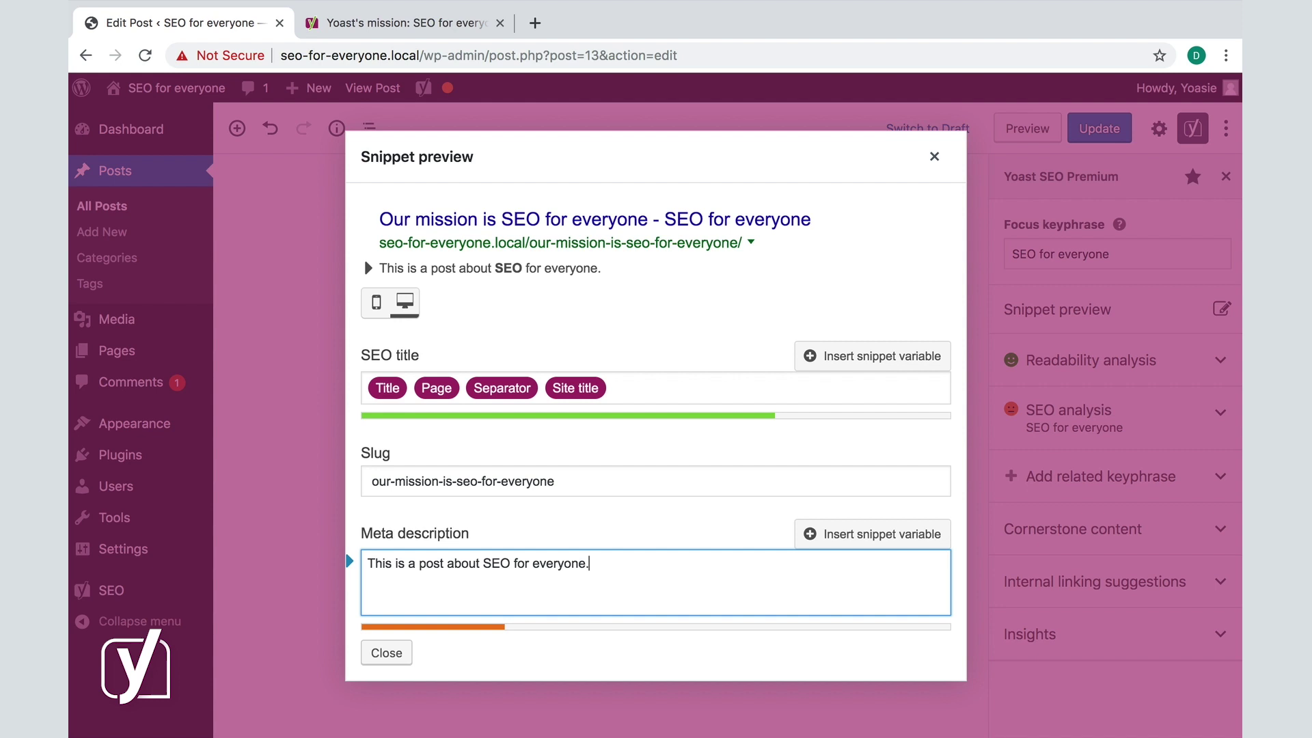
click(934, 157)
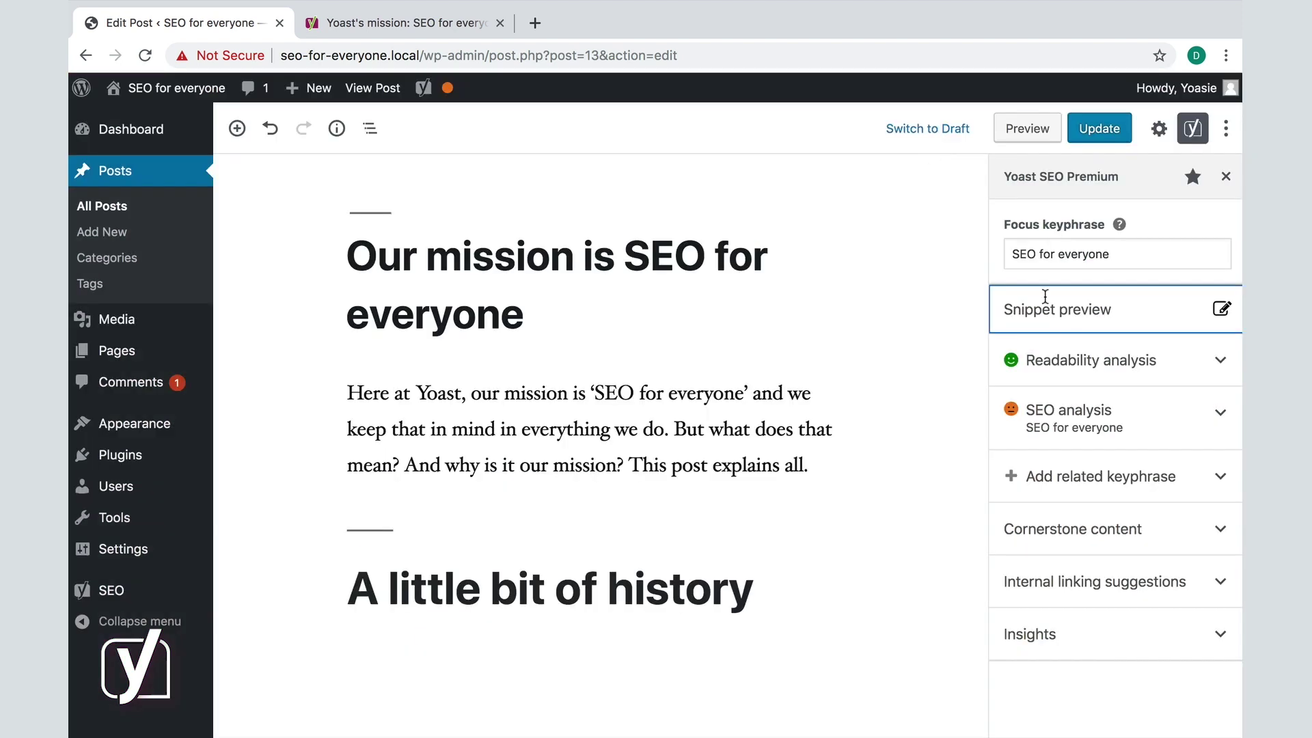
Expand the readability analysis, highlight the passive voice result in the post text to examine it, and remove the highlight.
click(1083, 362)
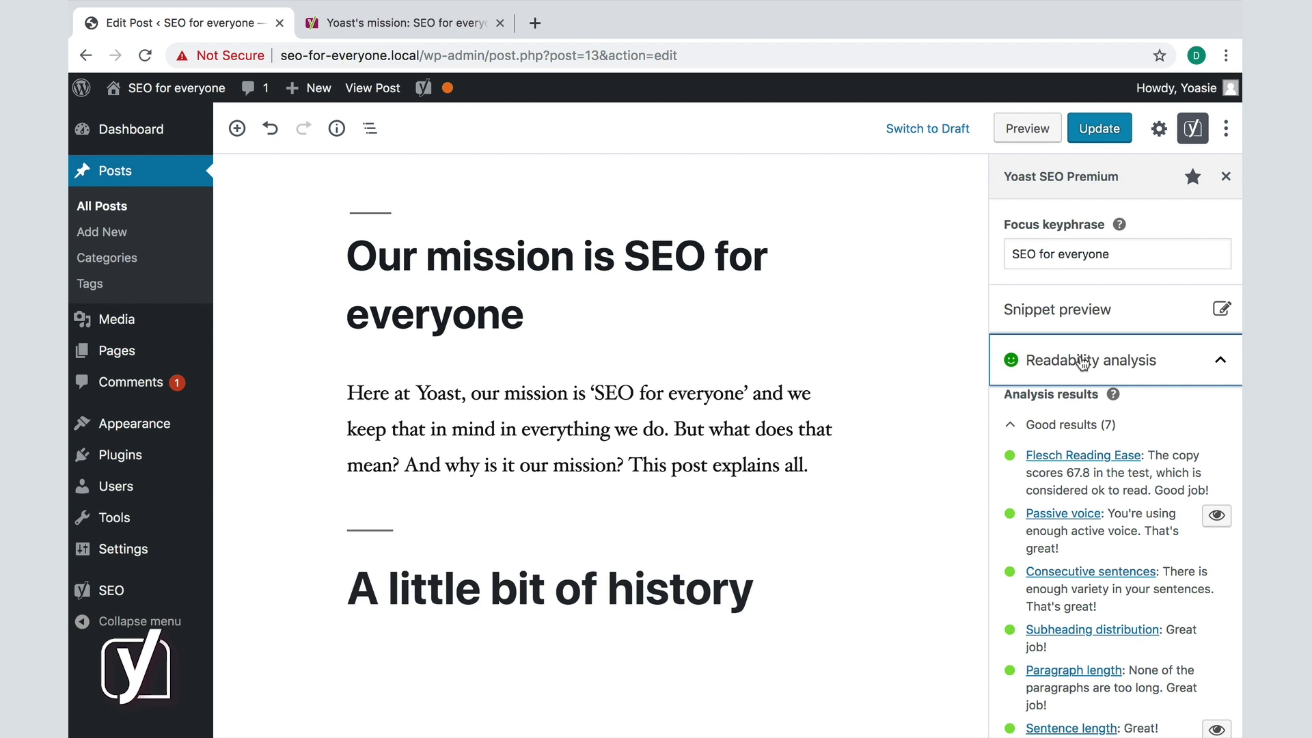
scroll(1133, 443, down, 2)
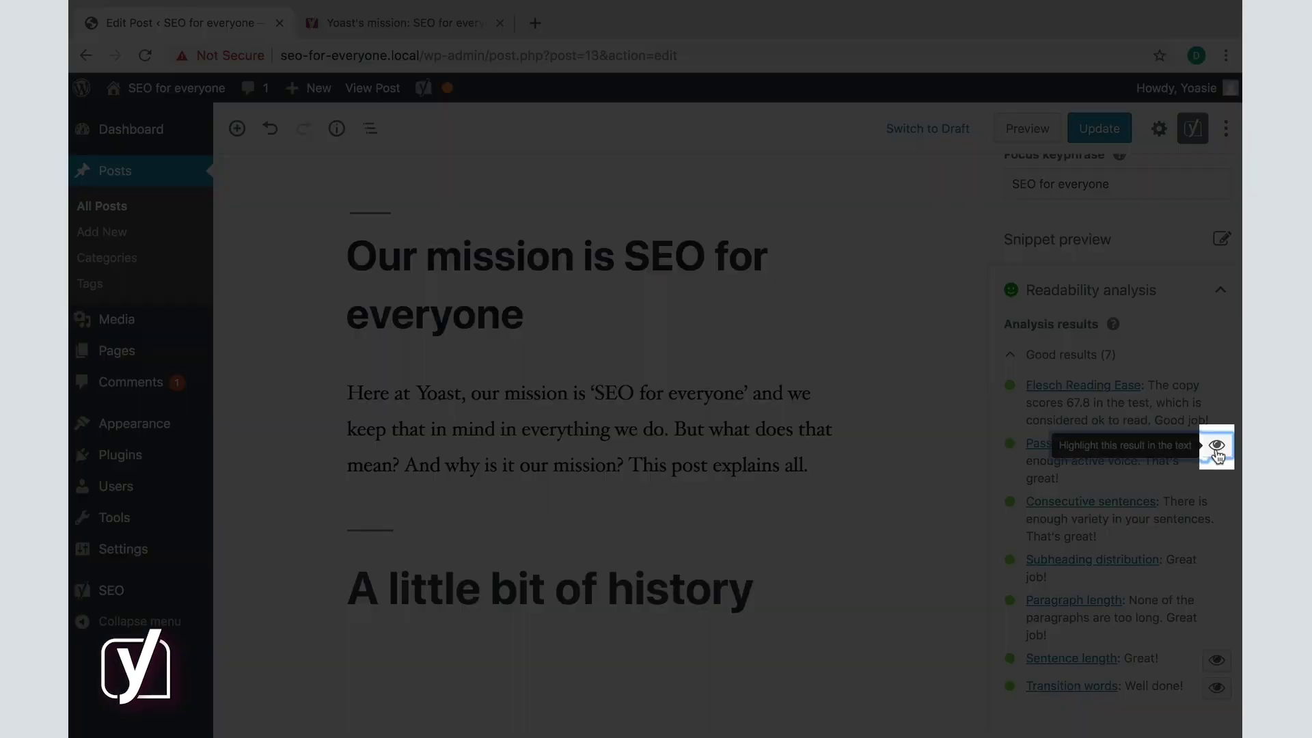
click(1217, 446)
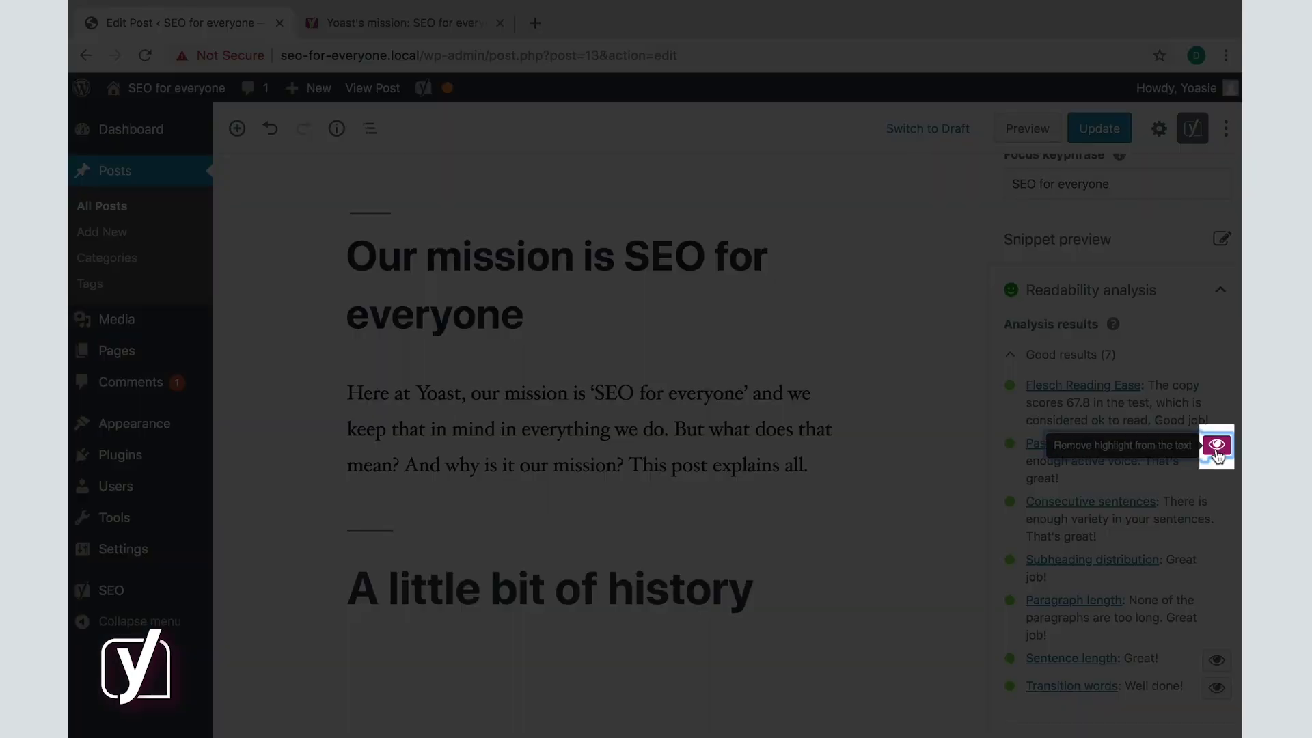
scroll(820, 493, down, 5)
scroll(821, 493, down, 7)
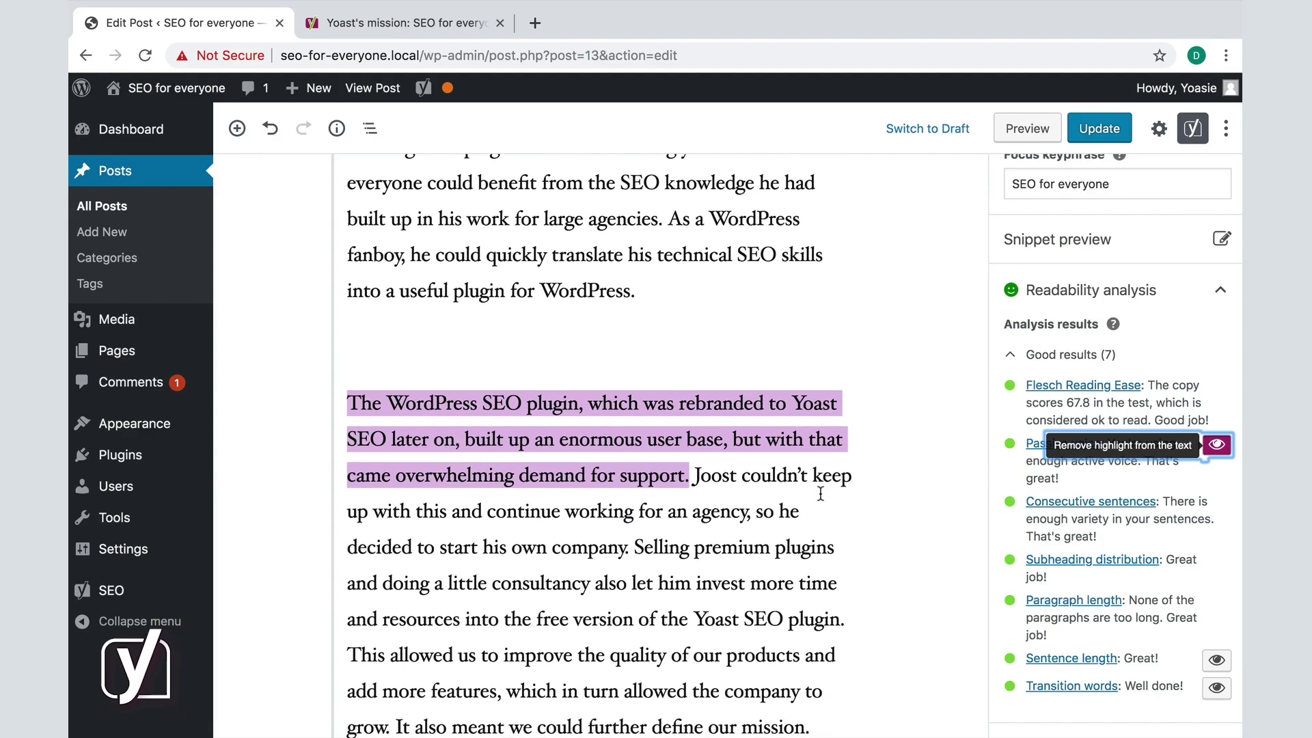
scroll(821, 493, down, 12)
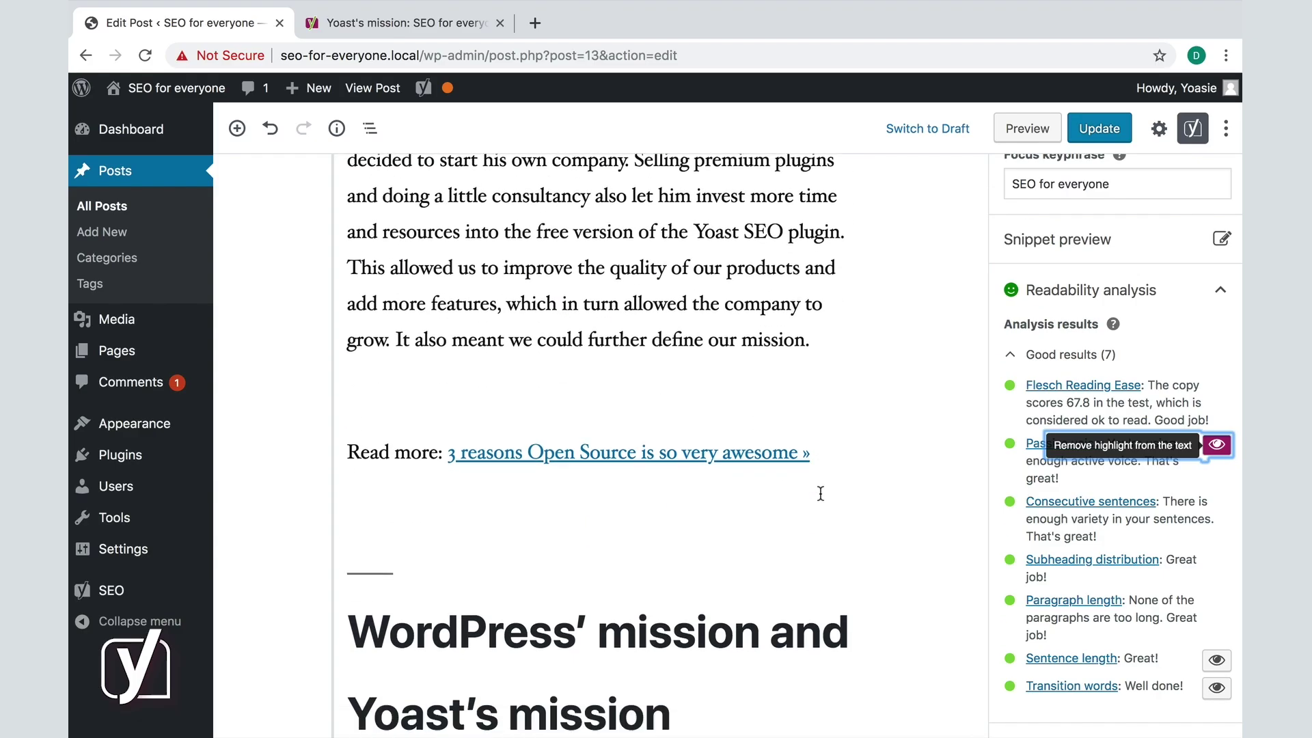
scroll(820, 494, down, 16)
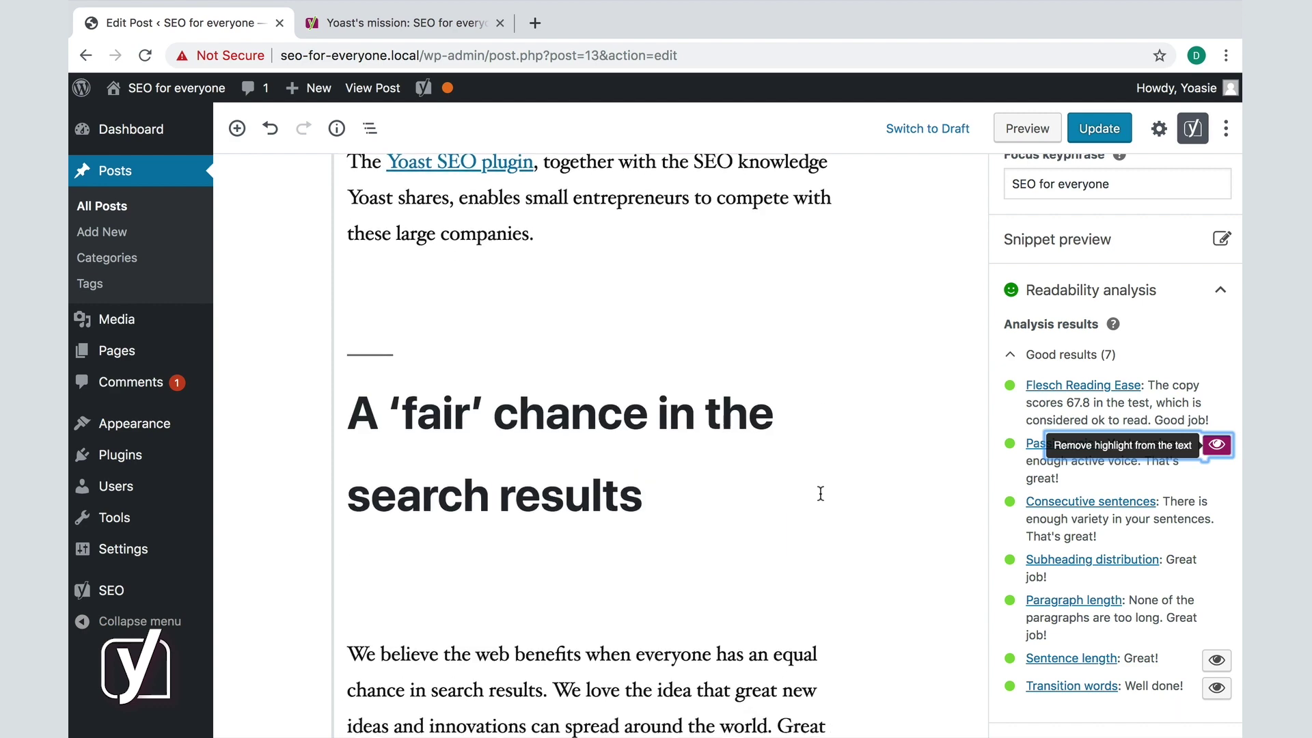
scroll(821, 493, up, 20)
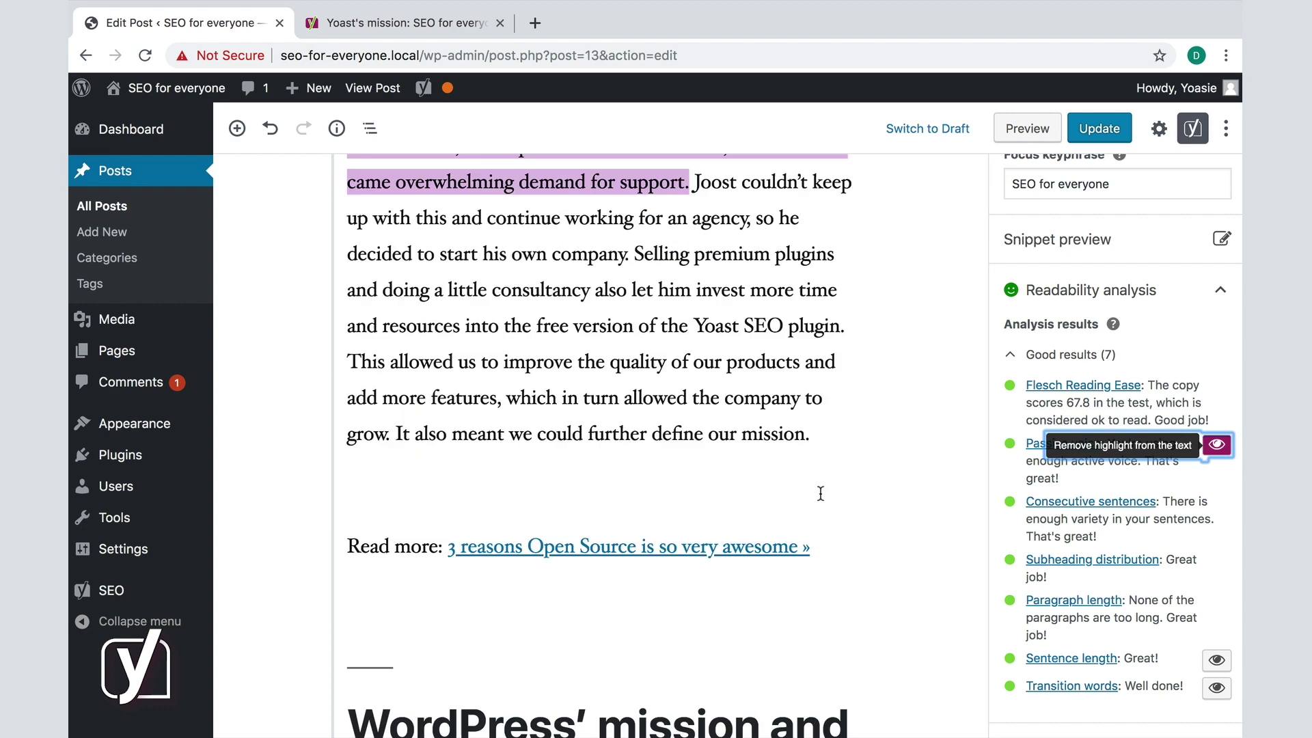
click(1219, 450)
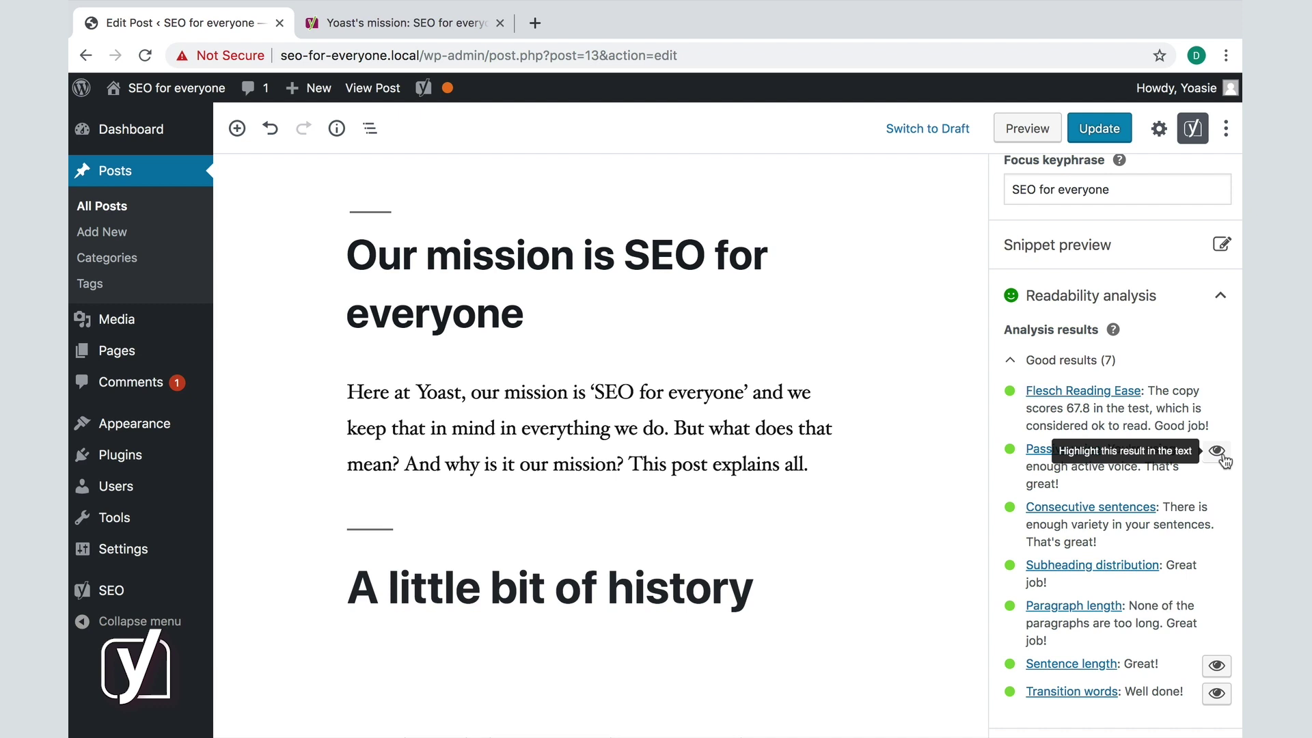
Expand the SEO analysis and review the keyphrase synonyms field and the full list of analysis results.
scroll(1223, 461, down, 5)
click(1171, 530)
scroll(1174, 532, down, 2)
scroll(1174, 533, down, 4)
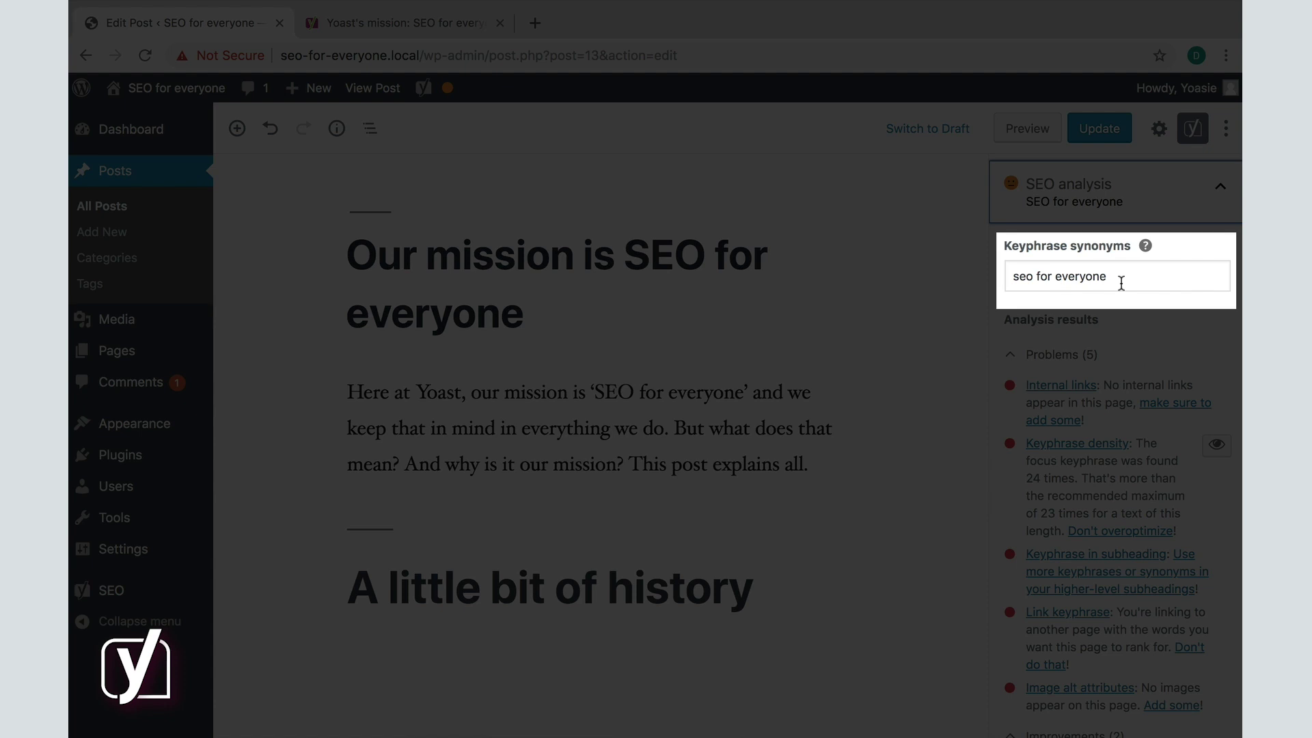
scroll(1121, 282, down, 10)
scroll(1121, 284, down, 2)
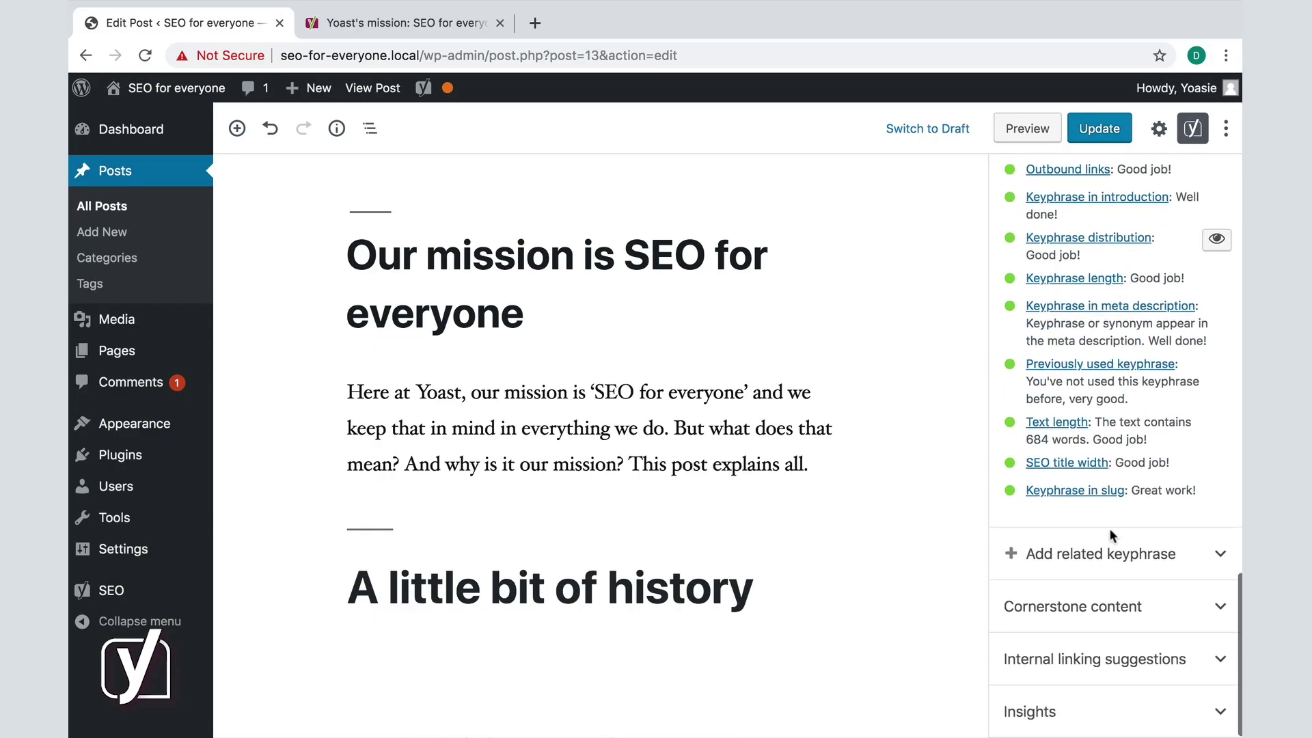
Expand the related keyphrase section and mark the post as cornerstone content.
click(1101, 562)
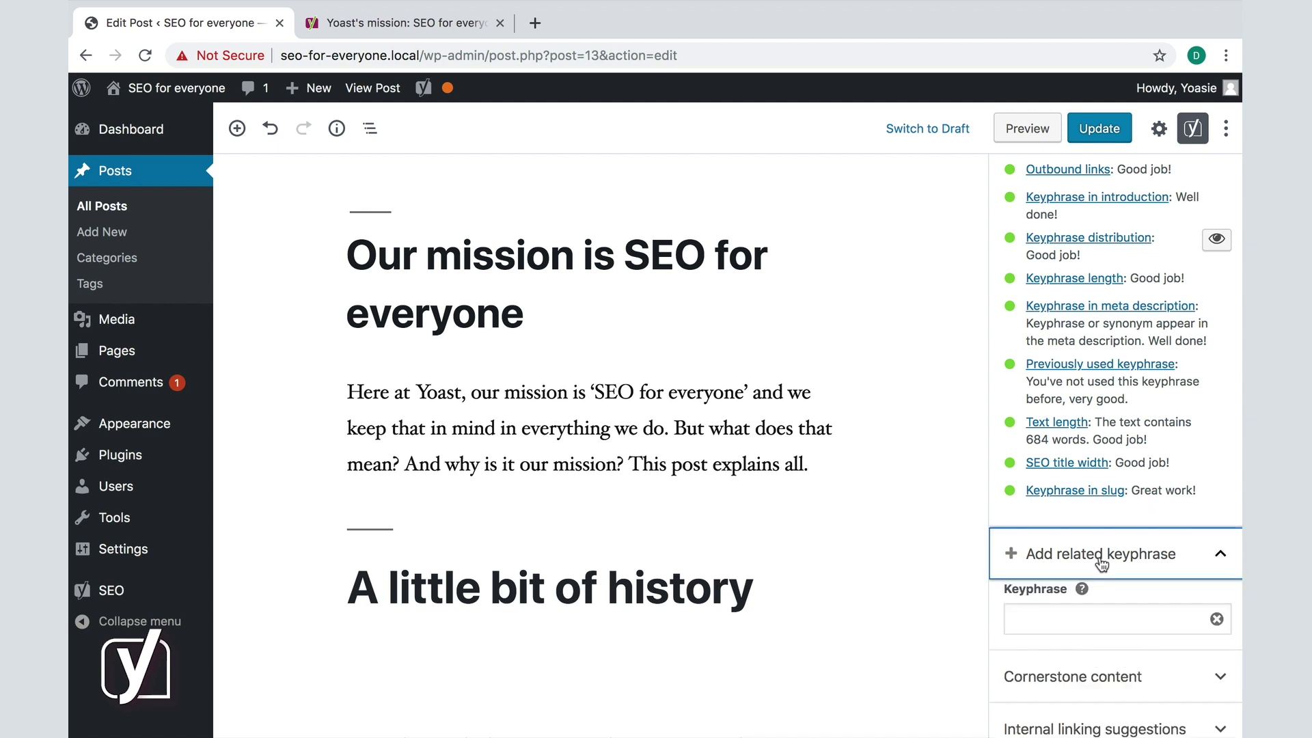
scroll(1101, 562, down, 1)
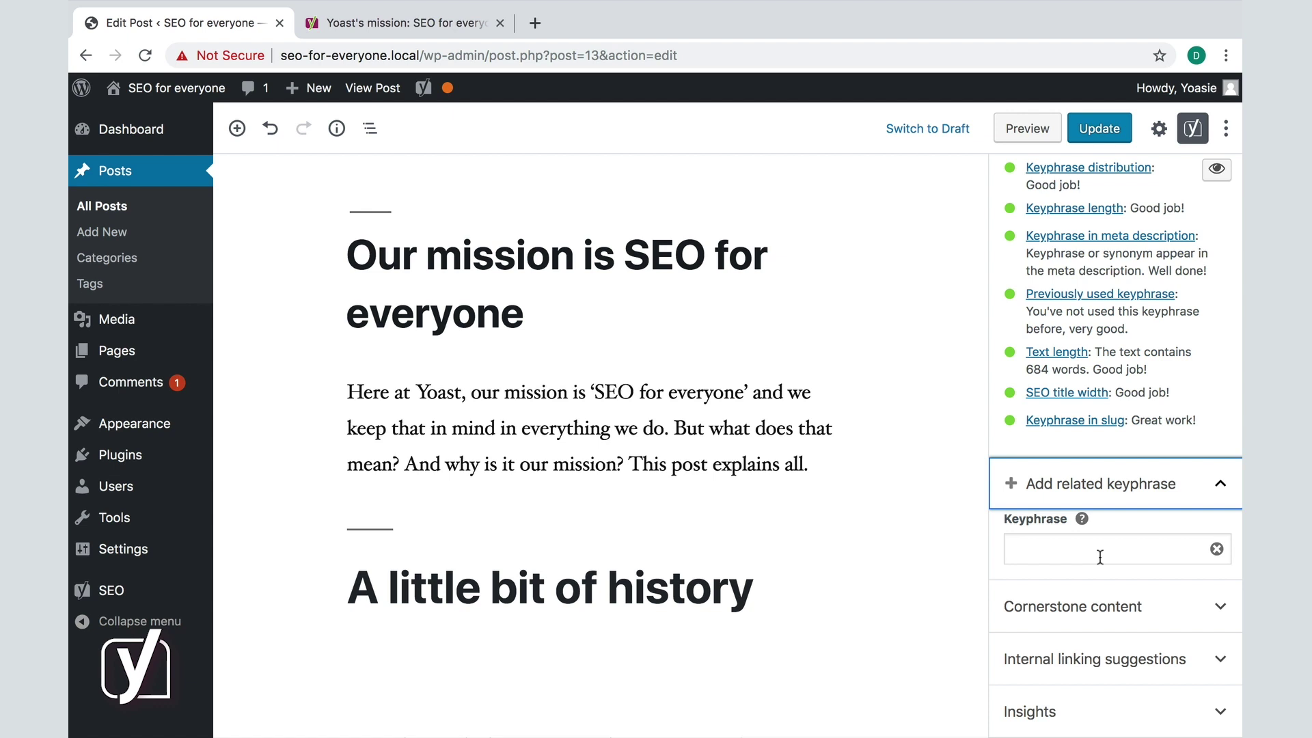
click(1107, 604)
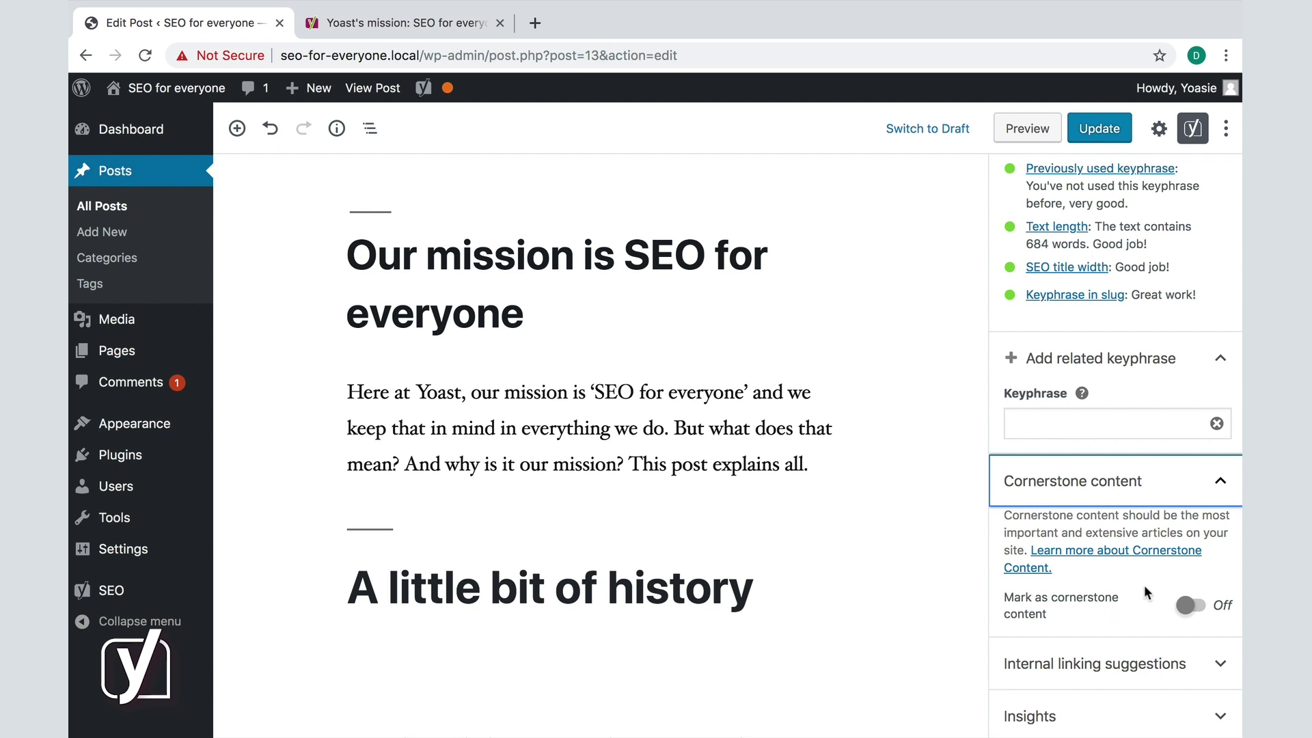
click(1201, 612)
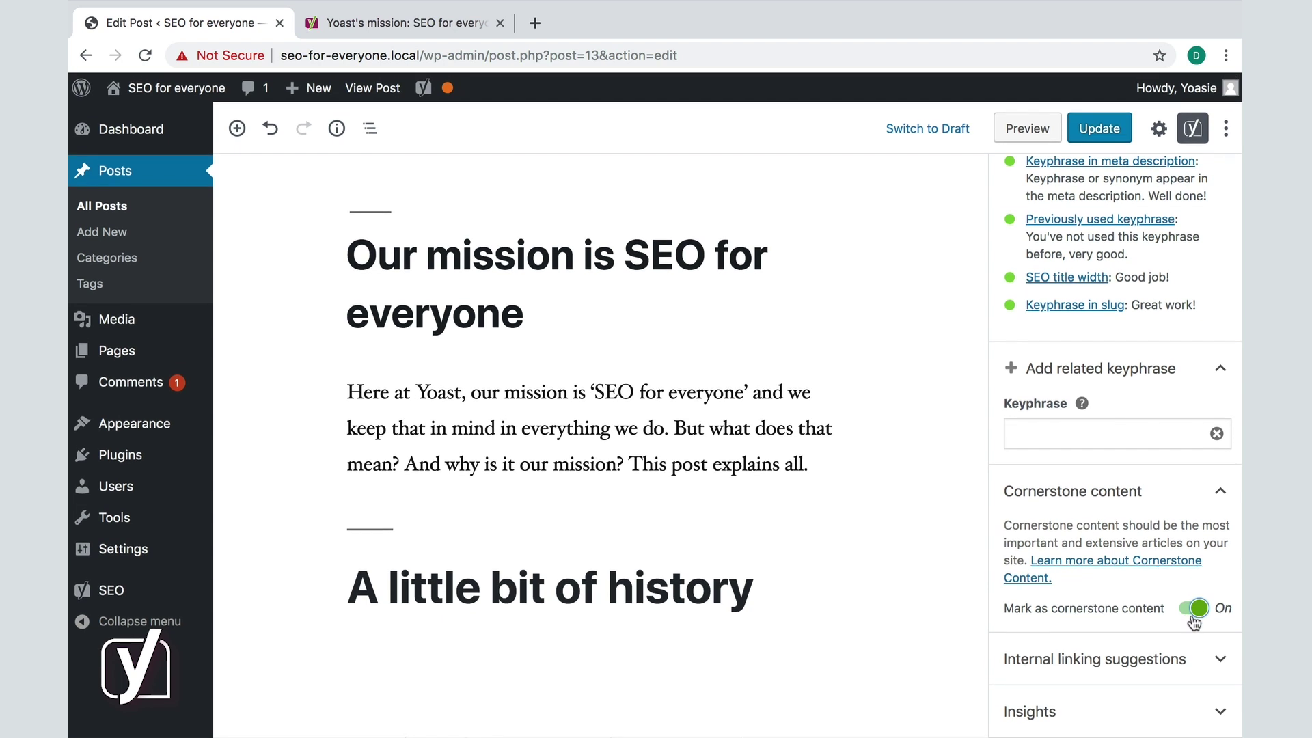
Expand the internal linking suggestions and the insights to review the suggested articles and the post's prominent words.
click(1189, 665)
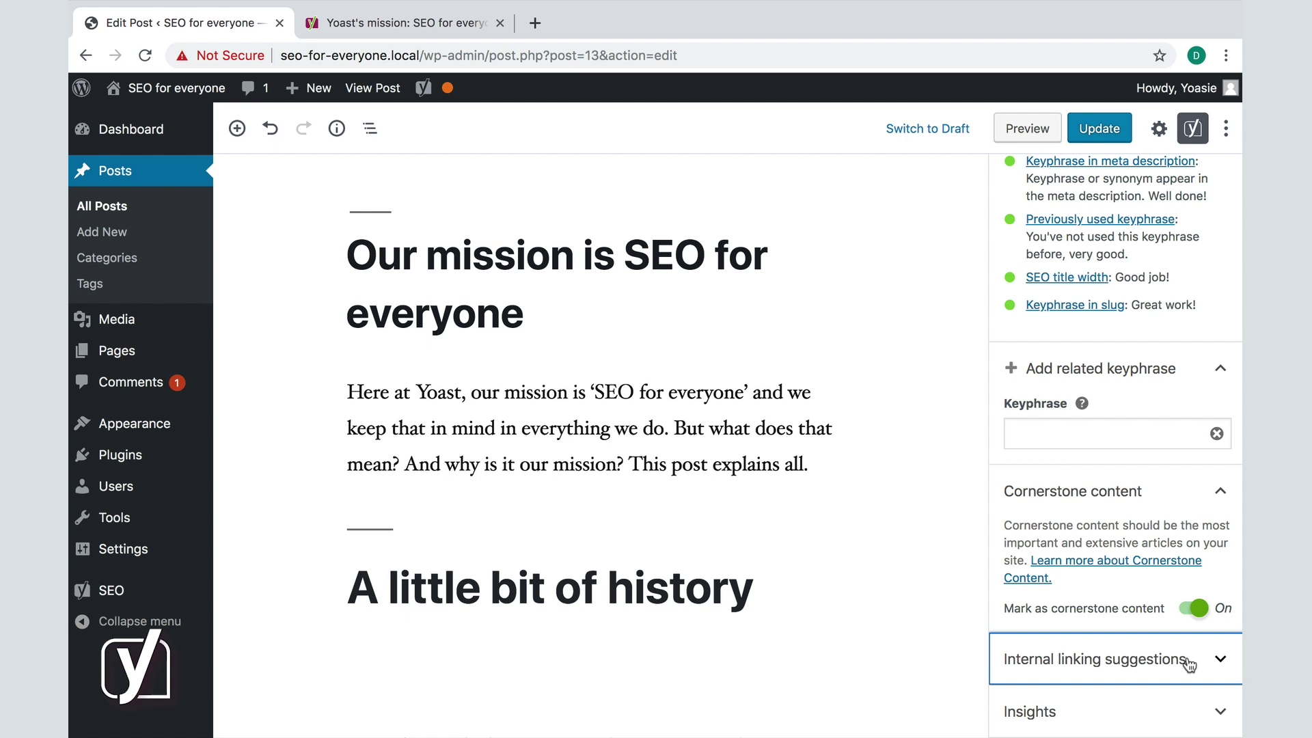
click(1189, 660)
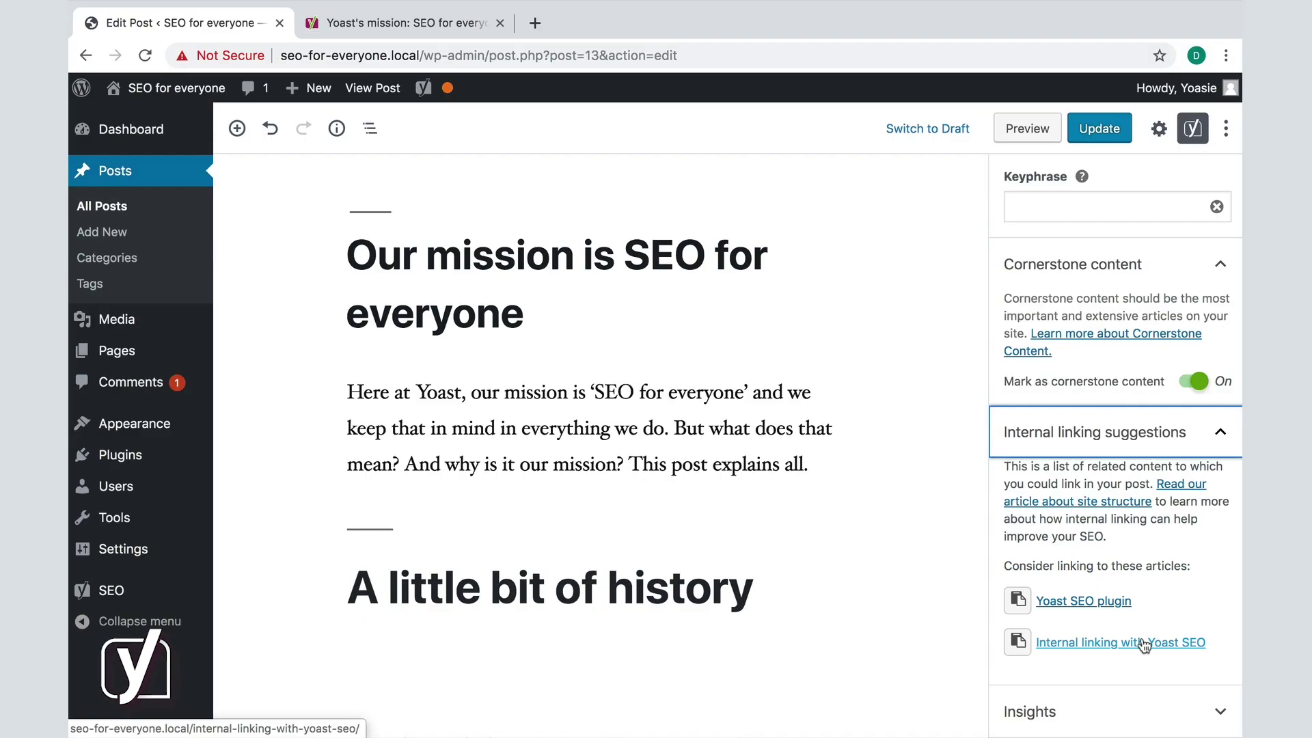
click(1113, 711)
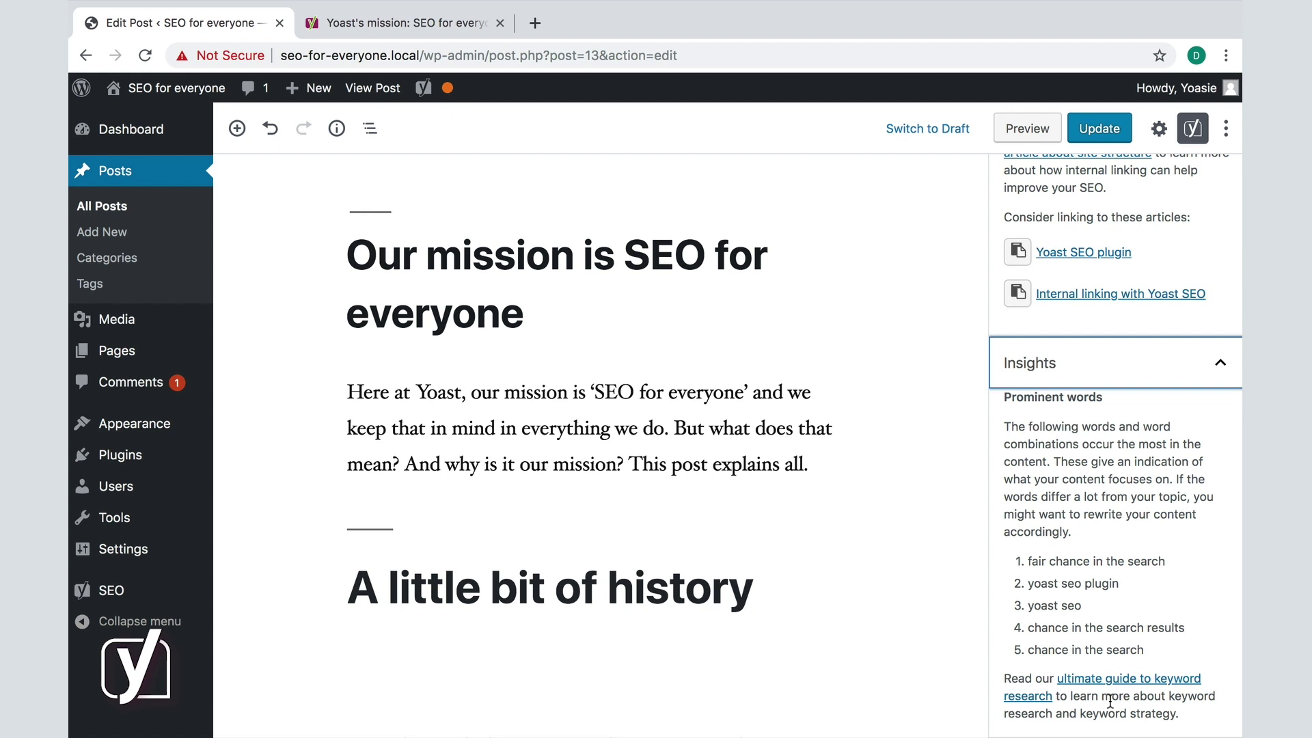
click(1109, 701)
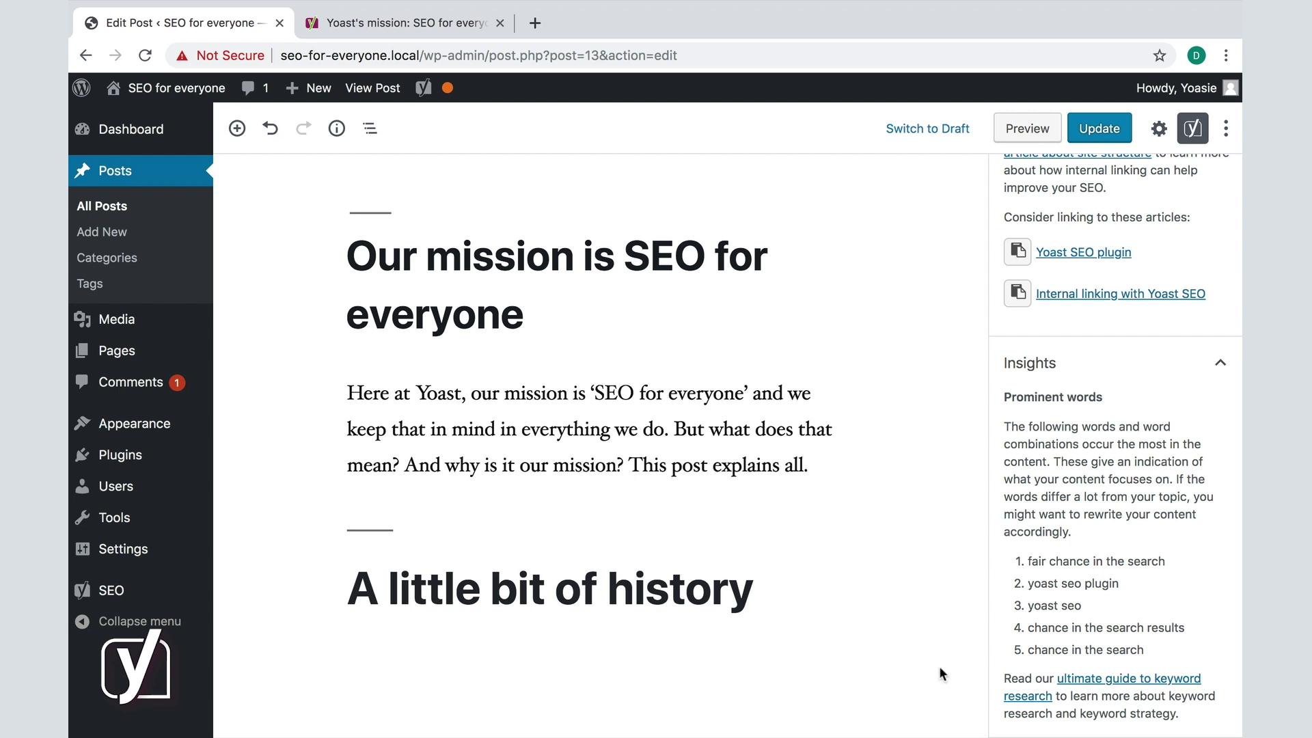
Examine the Yoast SEO box below the post content, with its focus keyphrase and snippet preview.
scroll(771, 607, down, 10)
scroll(723, 648, down, 15)
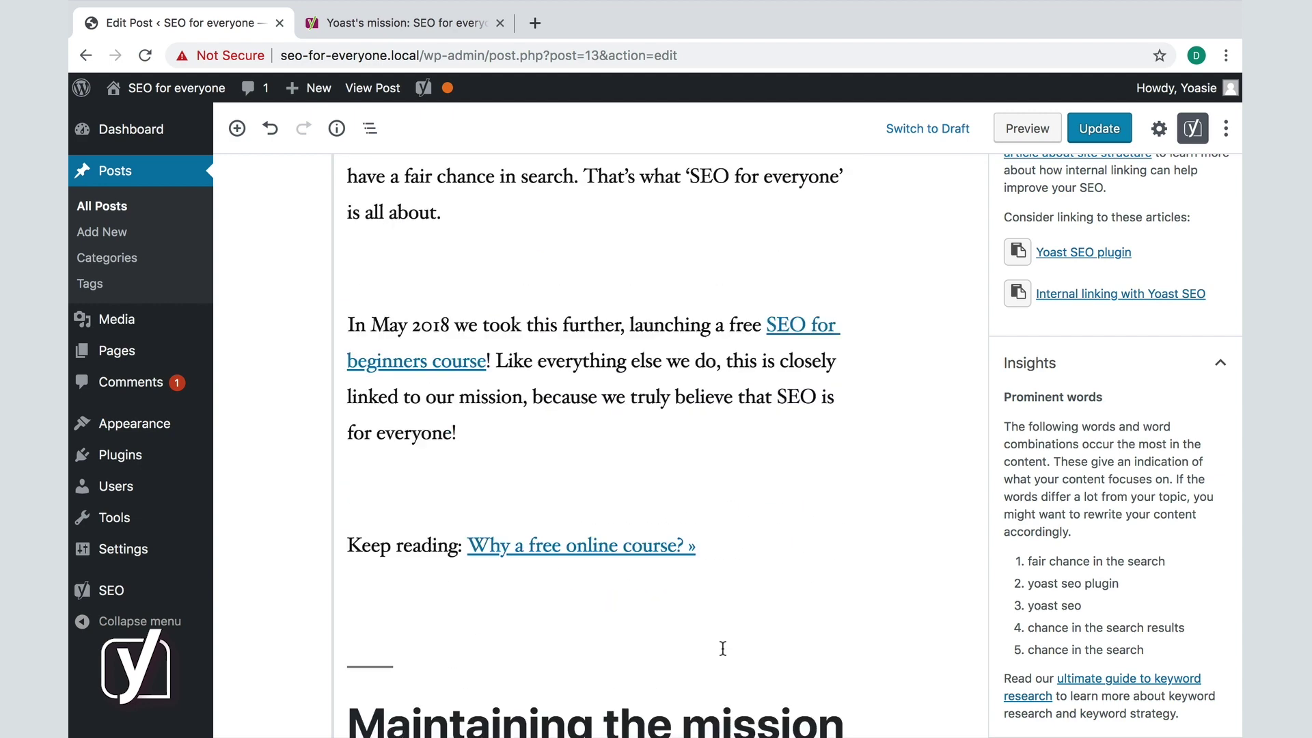
scroll(725, 656, down, 3)
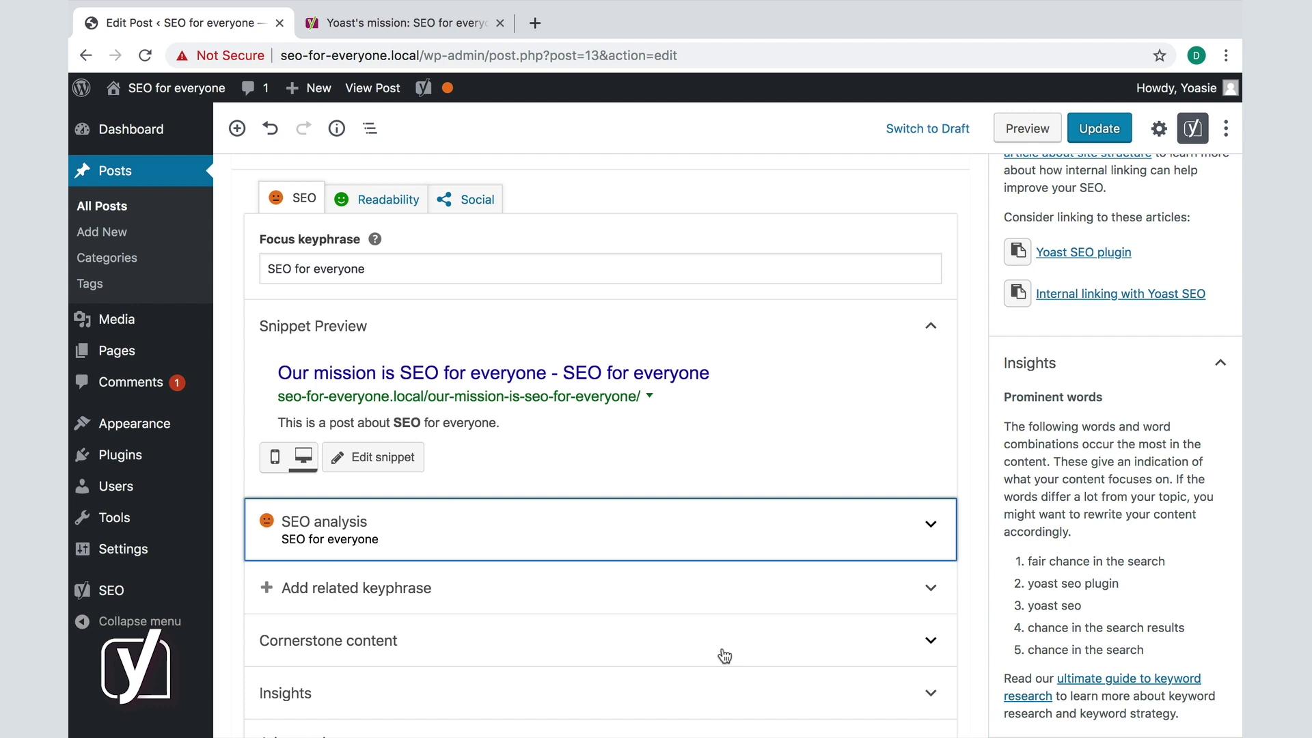
Review the post's readability analysis results, and expand the advanced section of its SEO settings to view the options.
click(369, 199)
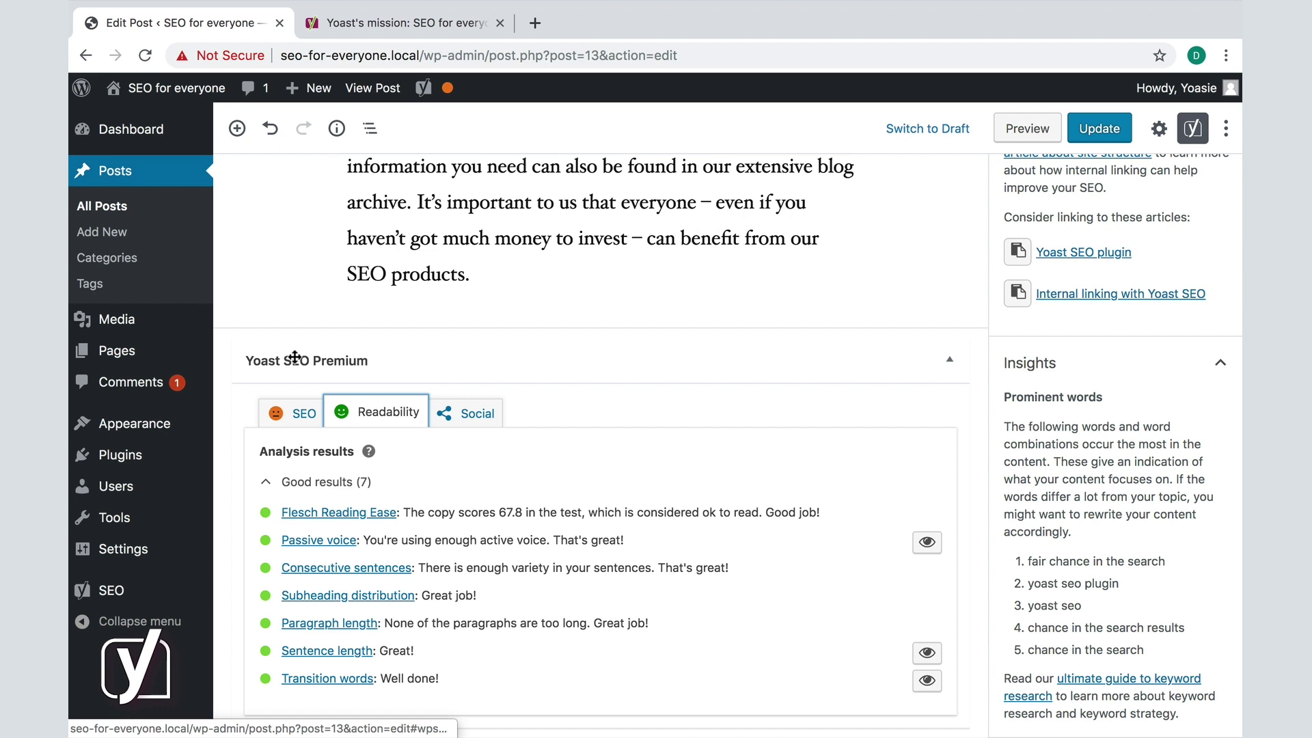
click(291, 414)
scroll(400, 407, down, 2)
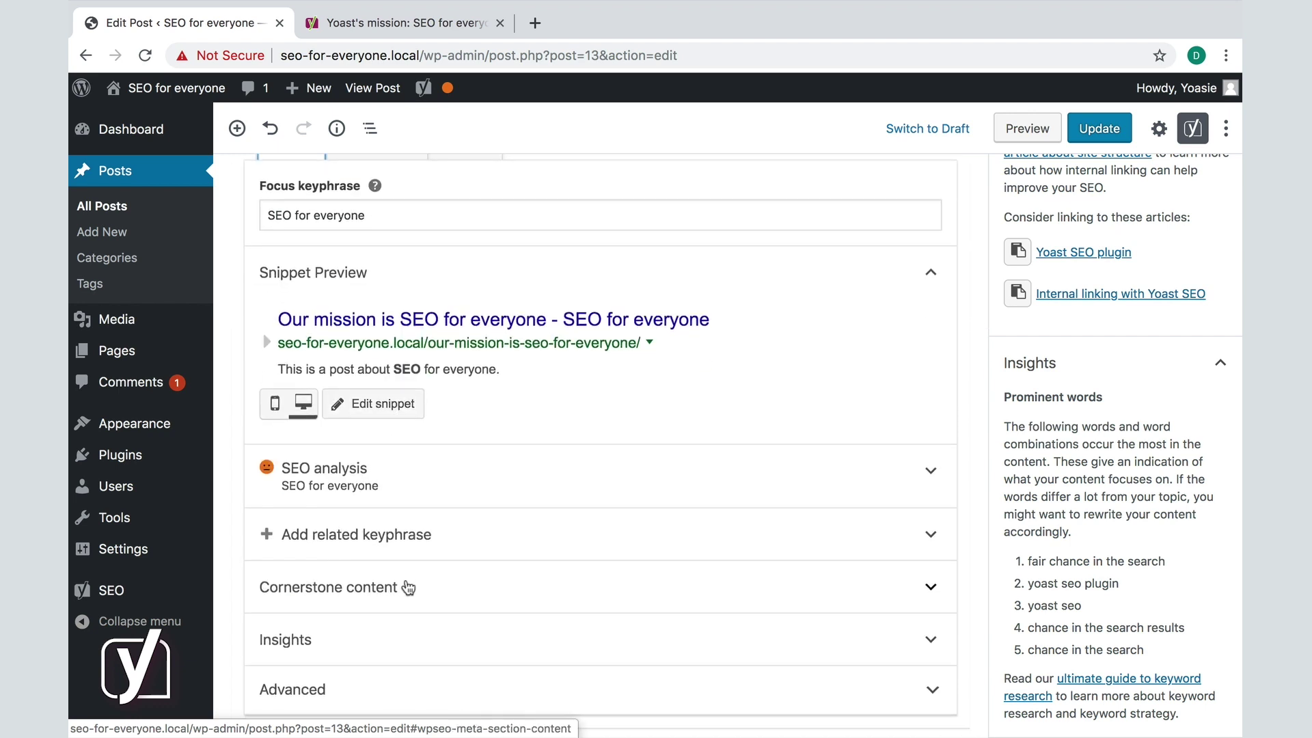
click(384, 690)
scroll(401, 567, down, 5)
scroll(399, 561, down, 2)
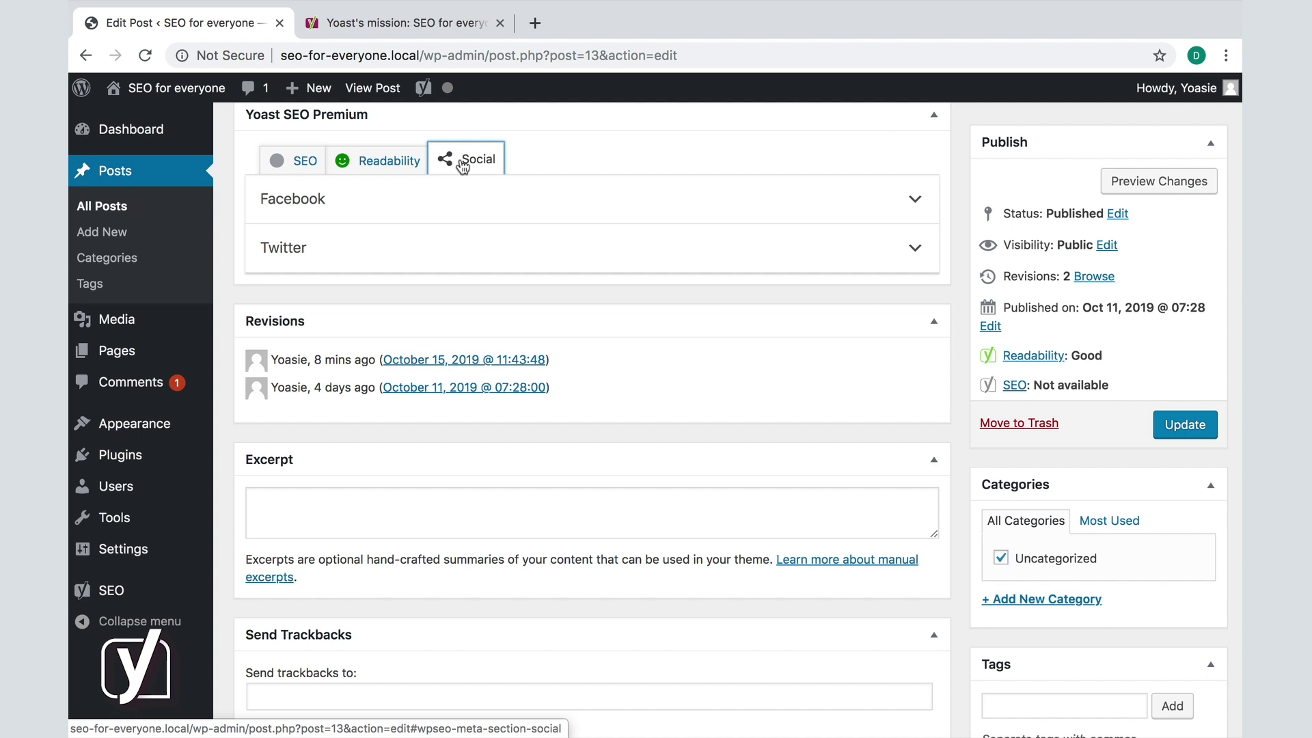
Expand the Facebook and Twitter sections of the social settings to examine their previews and the image, title and description fields.
click(366, 208)
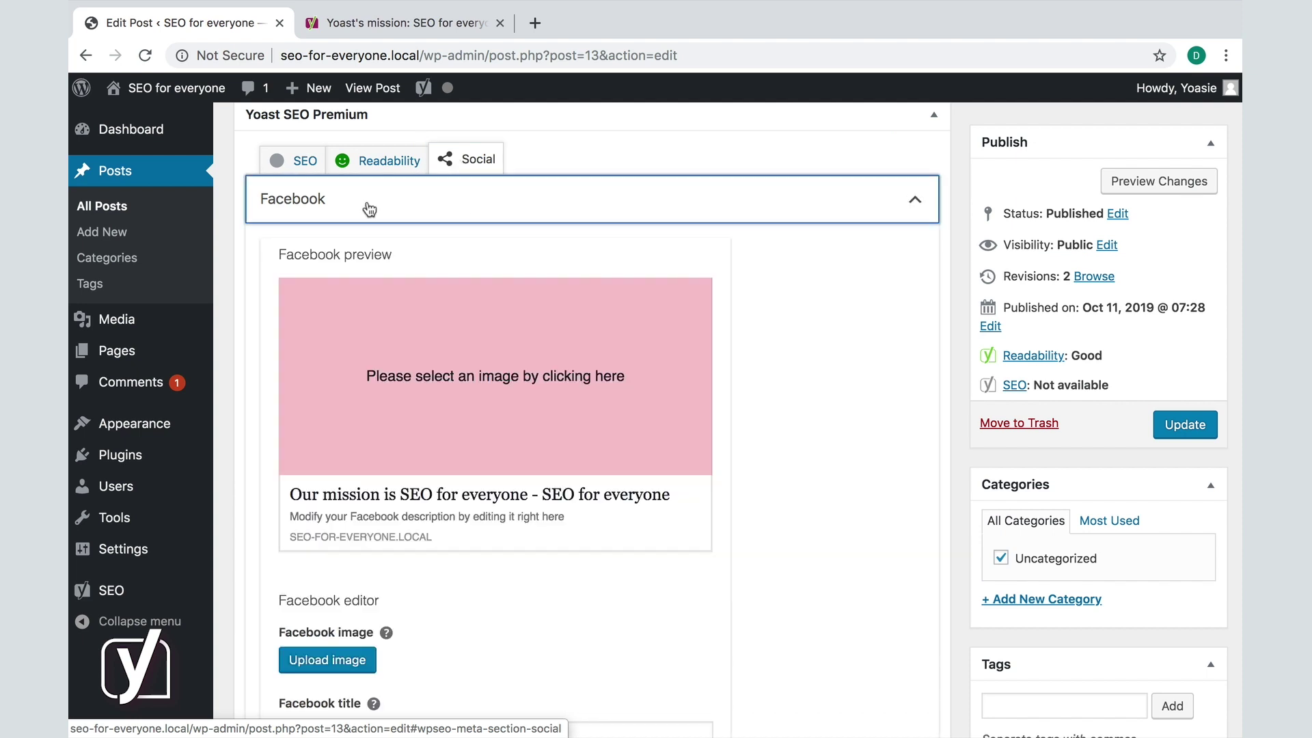
scroll(391, 514, down, 3)
click(358, 667)
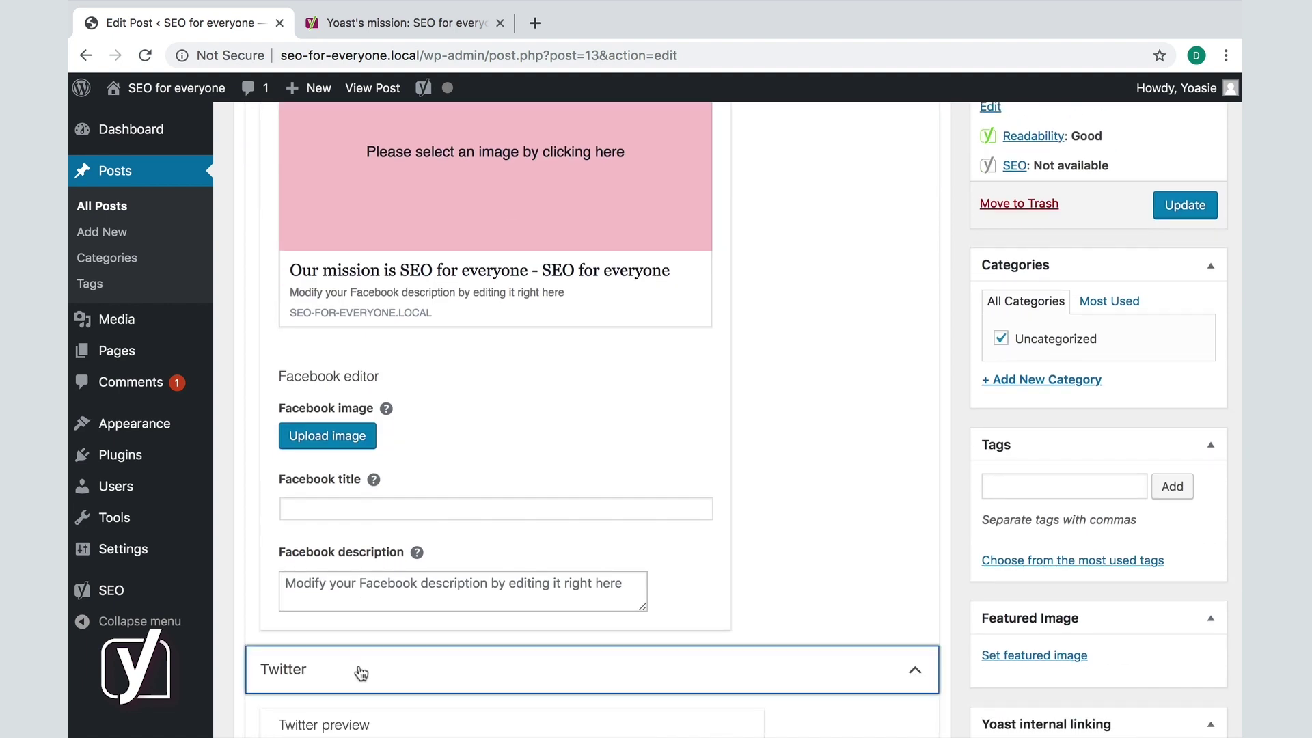
scroll(390, 513, up, 2)
scroll(390, 510, up, 2)
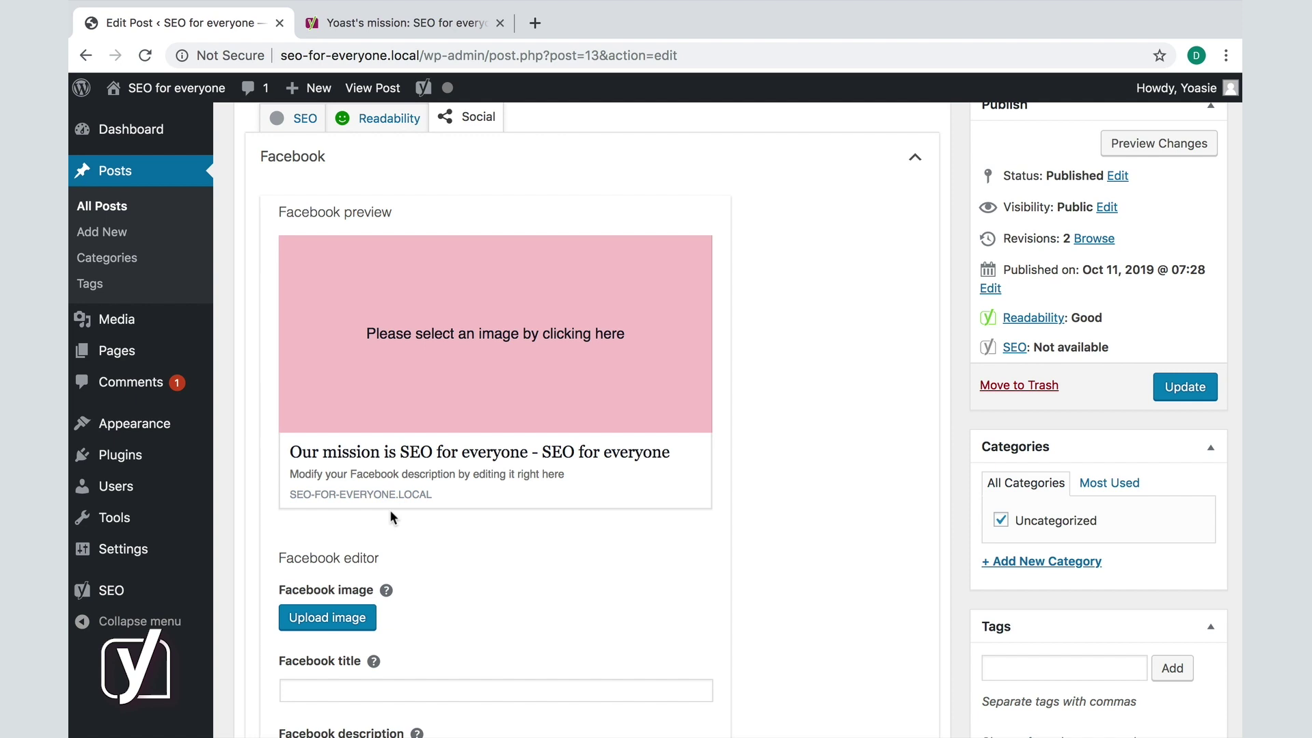
scroll(389, 510, down, 10)
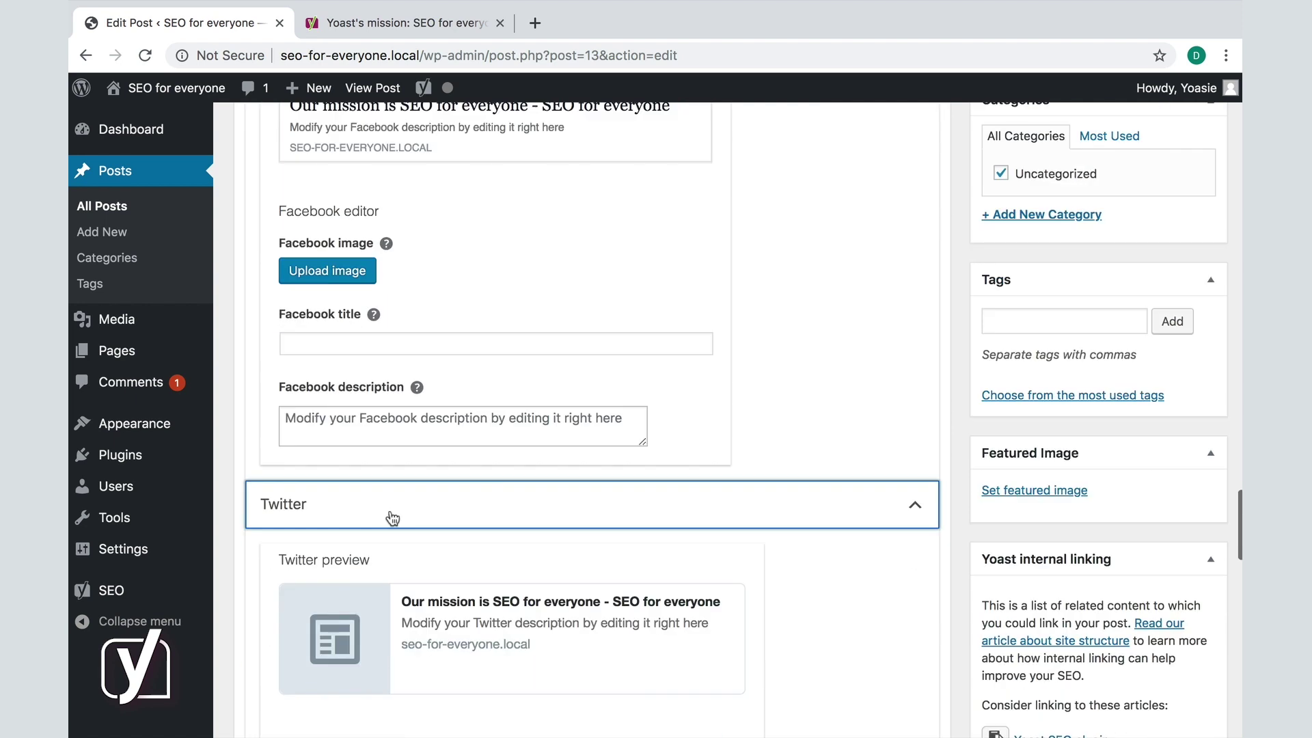